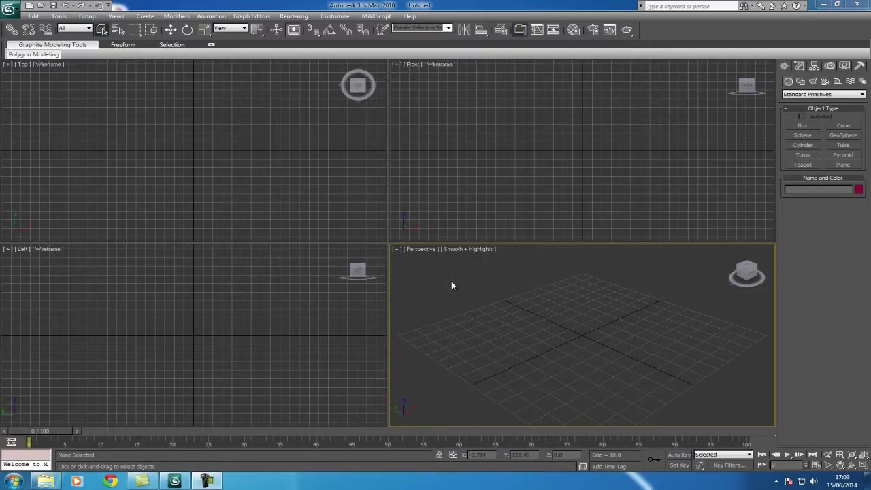
Draw three Extended Primitives Torus Knots side by side in the Front viewport
click(792, 96)
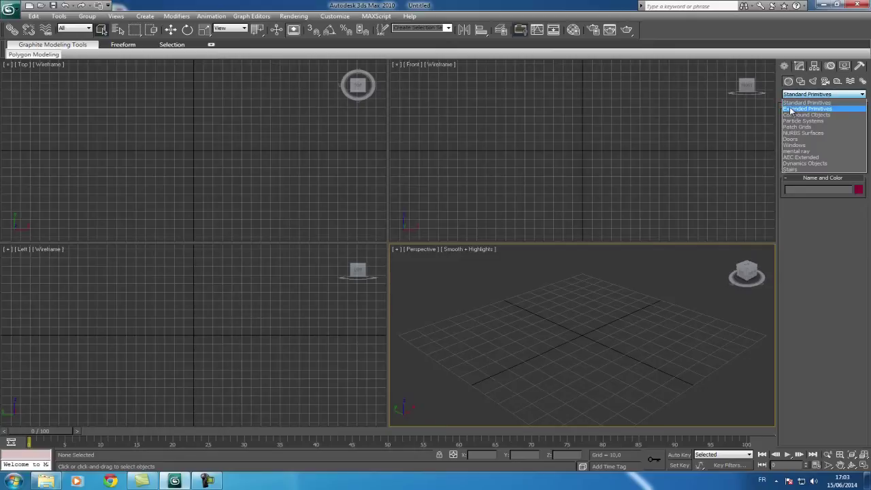
click(793, 109)
click(837, 126)
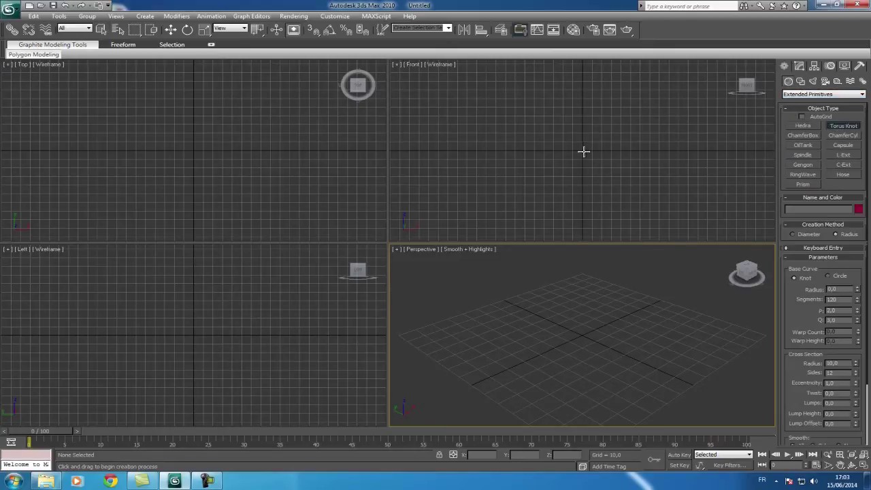
drag(582, 149, 599, 166)
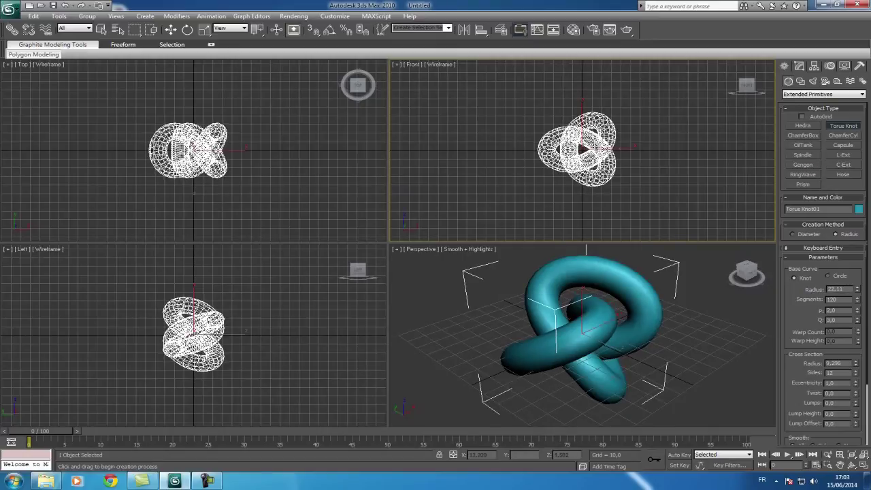
drag(676, 149, 681, 152)
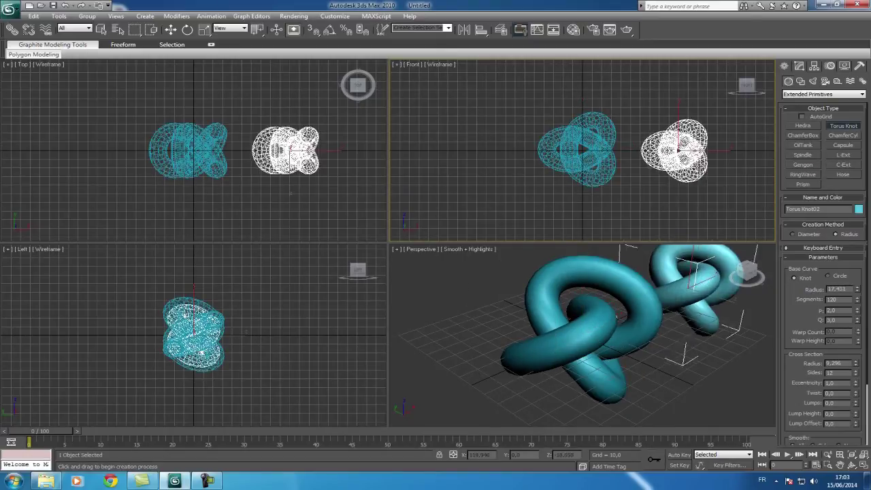
click(680, 154)
mouse_move(457, 149)
mouse_down()
mouse_move(471, 162)
mouse_move(461, 150)
mouse_up()
click(461, 151)
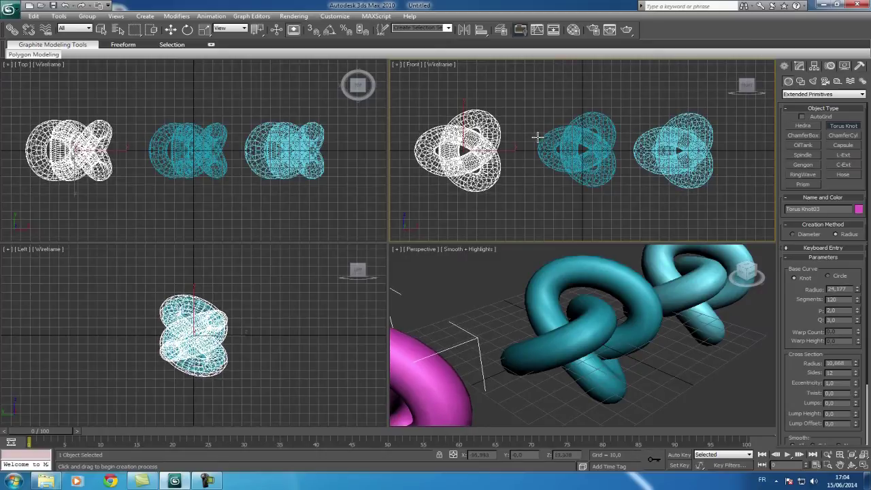
Colour the left knot dark blue, the middle knot white and the right knot red
click(102, 30)
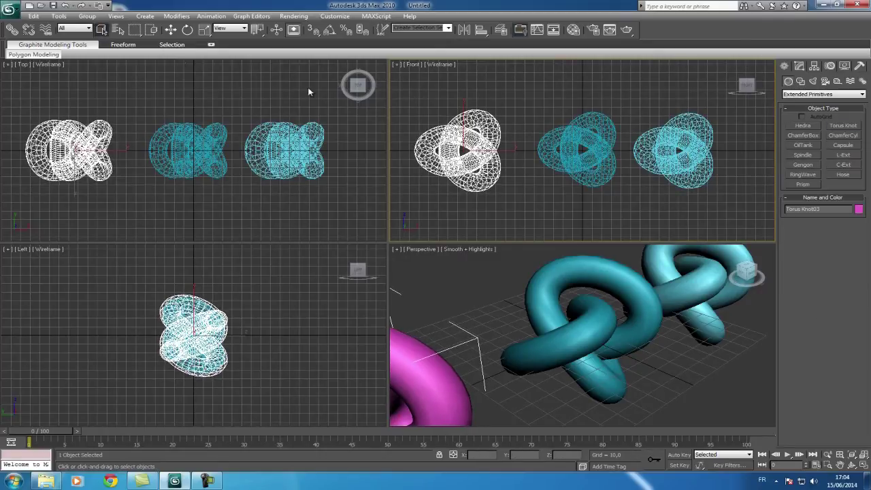
click(858, 210)
click(476, 229)
click(487, 291)
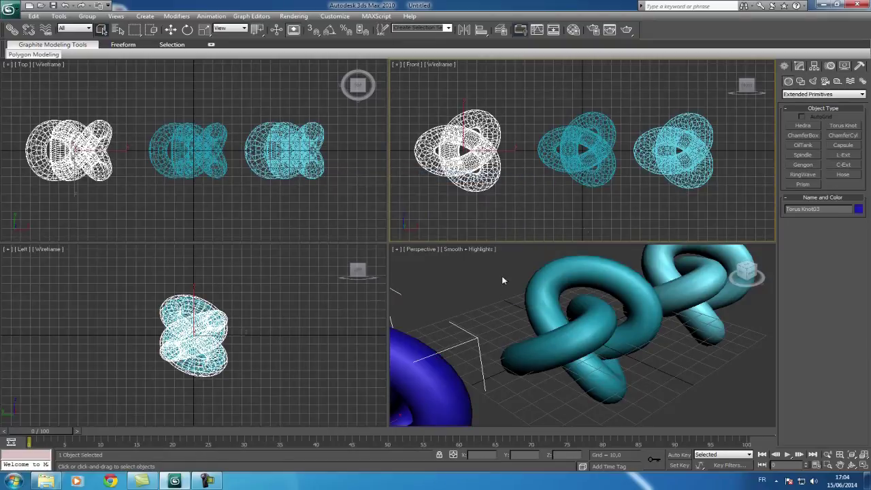
click(591, 176)
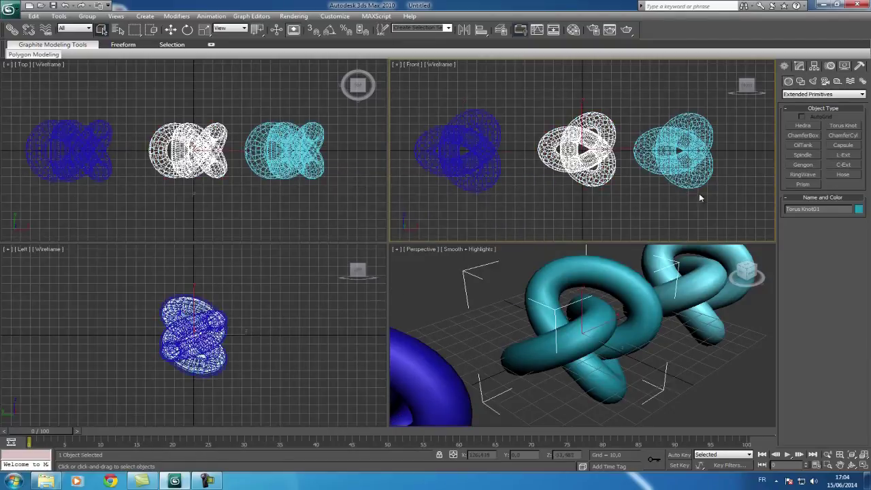
click(859, 209)
click(527, 260)
click(487, 290)
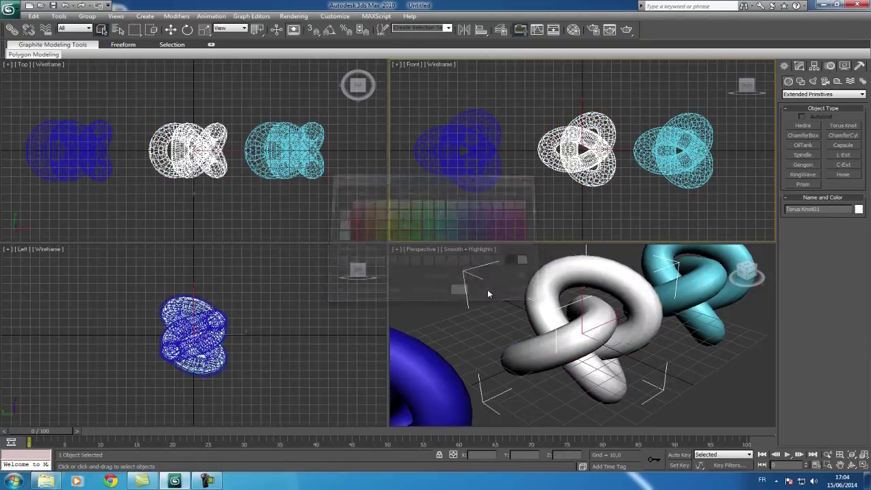
click(683, 180)
click(859, 209)
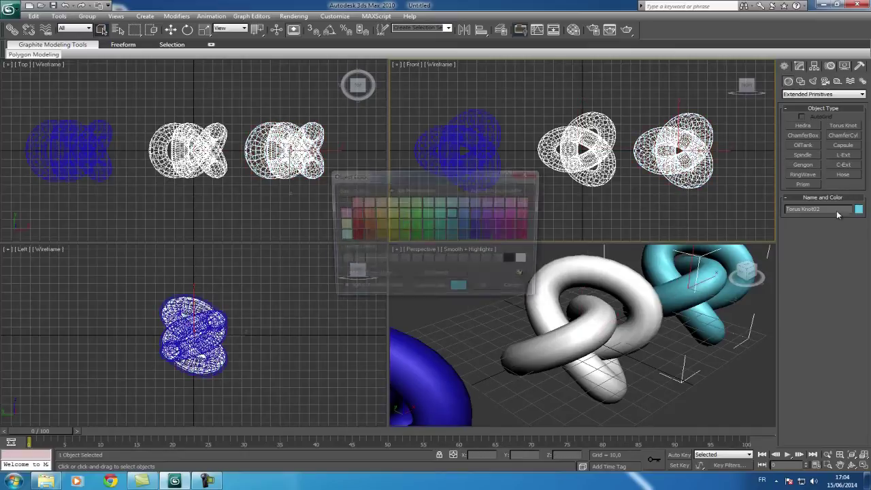
click(353, 227)
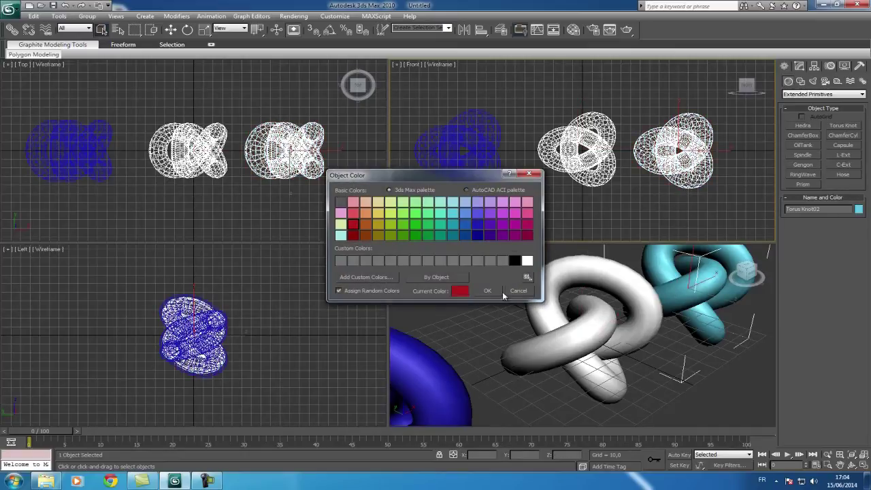
click(488, 290)
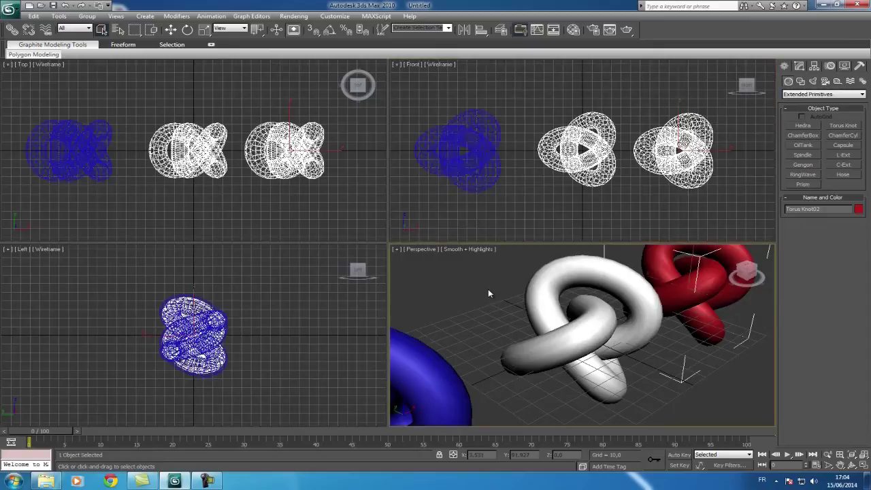
Place a target camera below the knots in the Top view, aimed at them
scroll(488, 289, down, 5)
scroll(488, 288, up, 2)
scroll(277, 284, down, 3)
scroll(276, 285, down, 1)
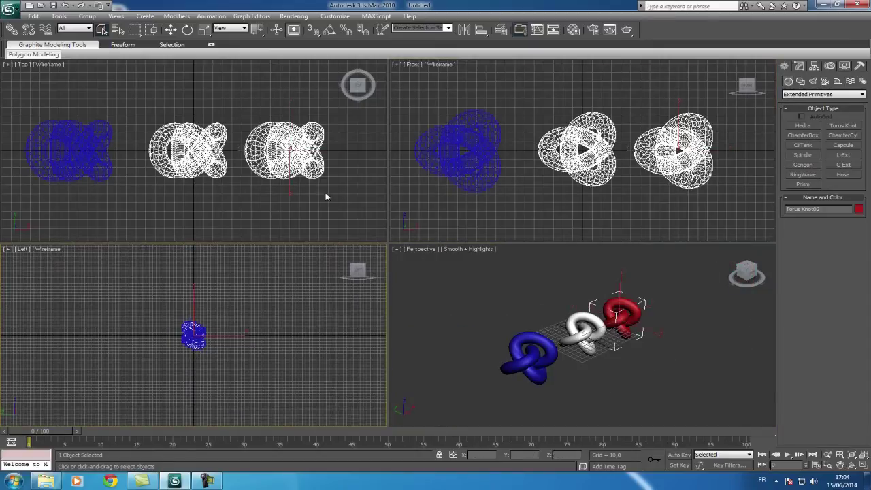
scroll(325, 194, down, 5)
scroll(517, 211, down, 5)
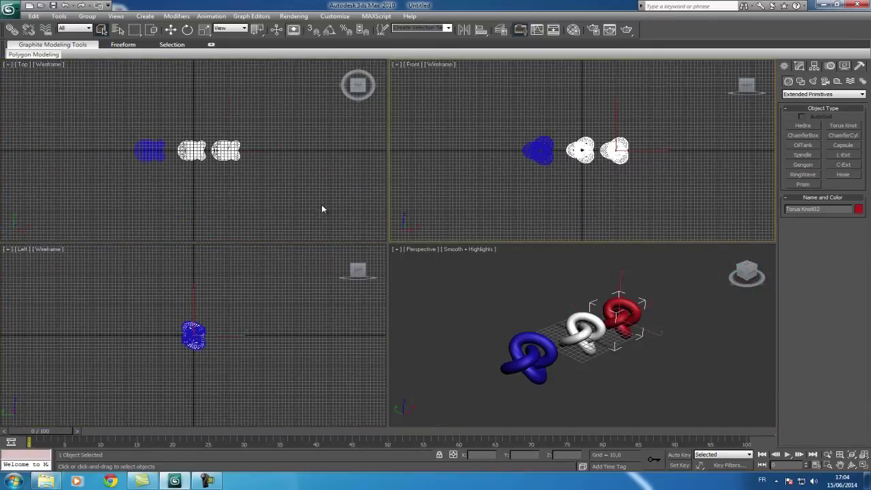
scroll(306, 172, down, 2)
scroll(306, 172, down, 2)
middle_drag(299, 192, 300, 146)
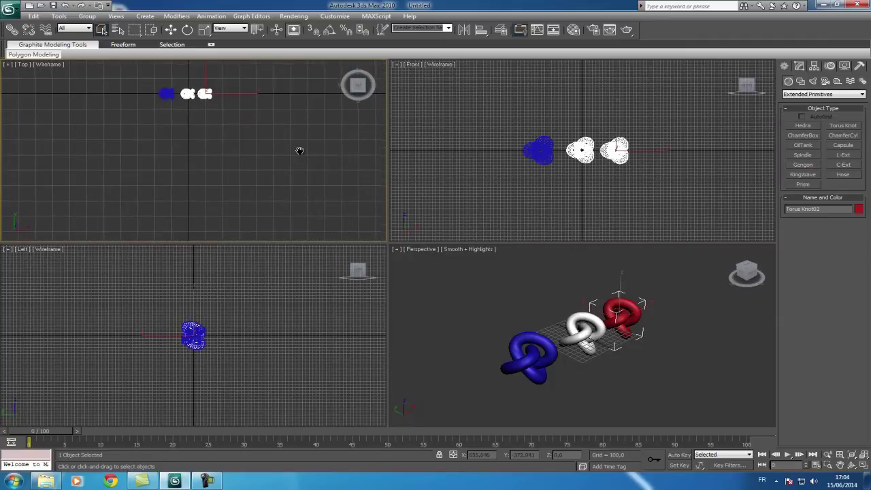
click(825, 81)
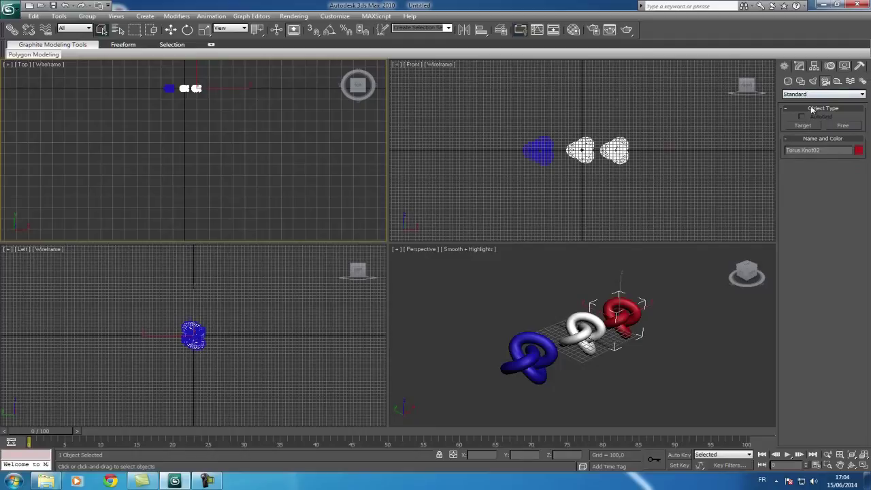
click(804, 127)
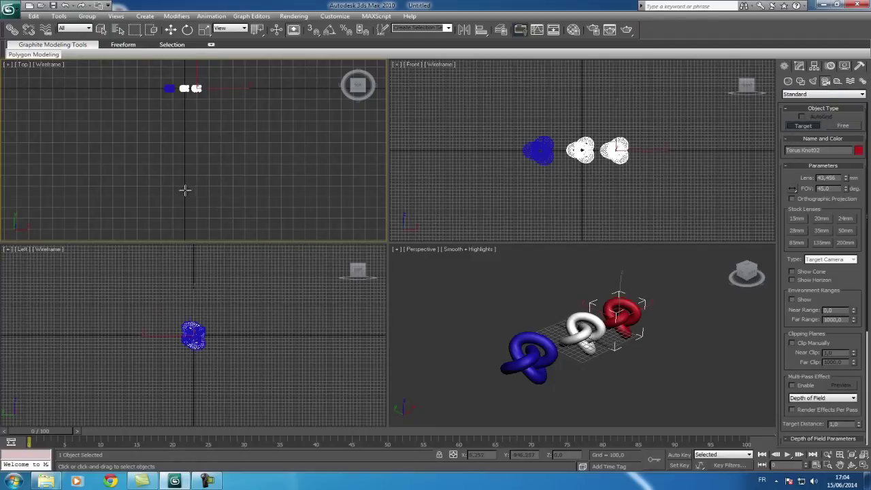
drag(185, 194, 184, 88)
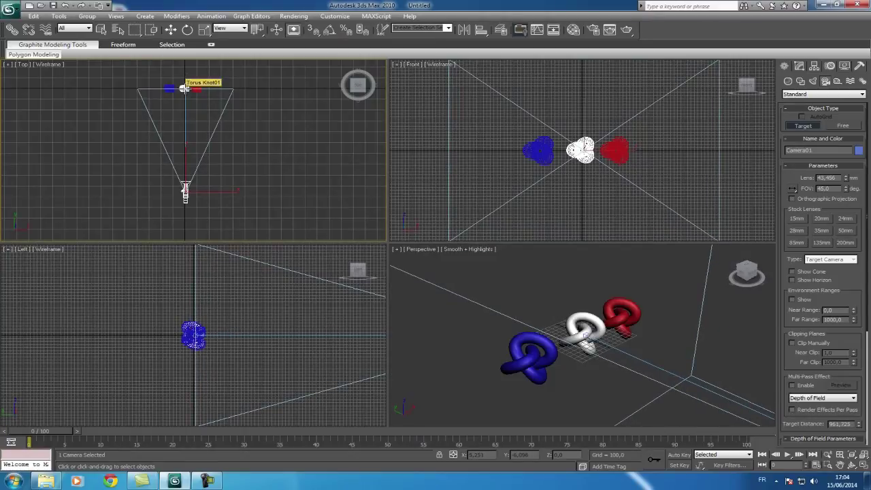
Nudge the camera slightly left and maximize the Top viewport
click(170, 29)
scroll(238, 163, up, 2)
drag(222, 209, 217, 211)
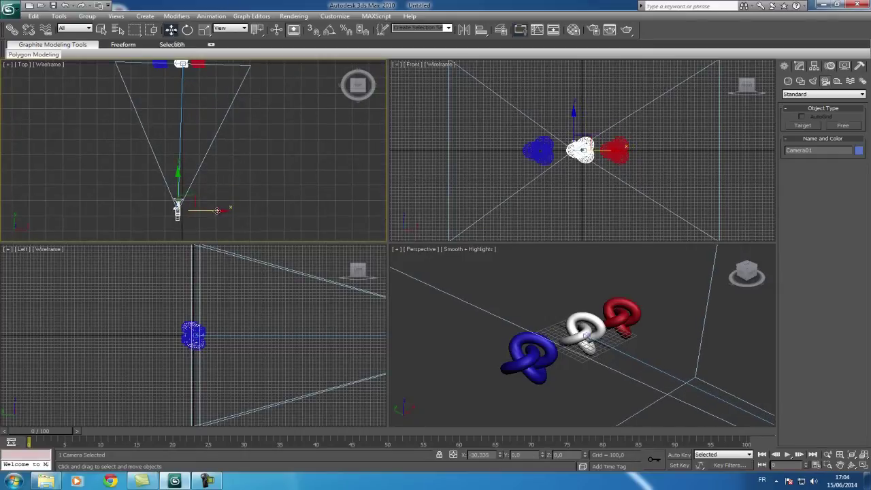
middle_drag(275, 205, 274, 190)
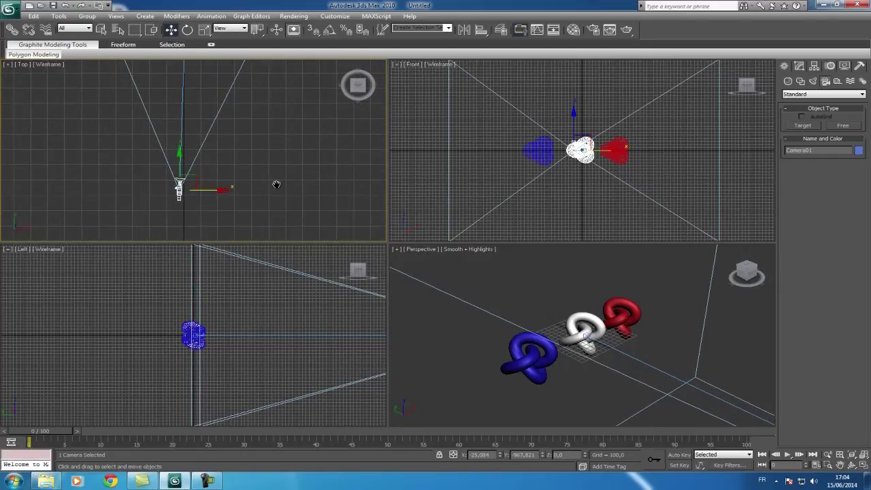
key(alt+w)
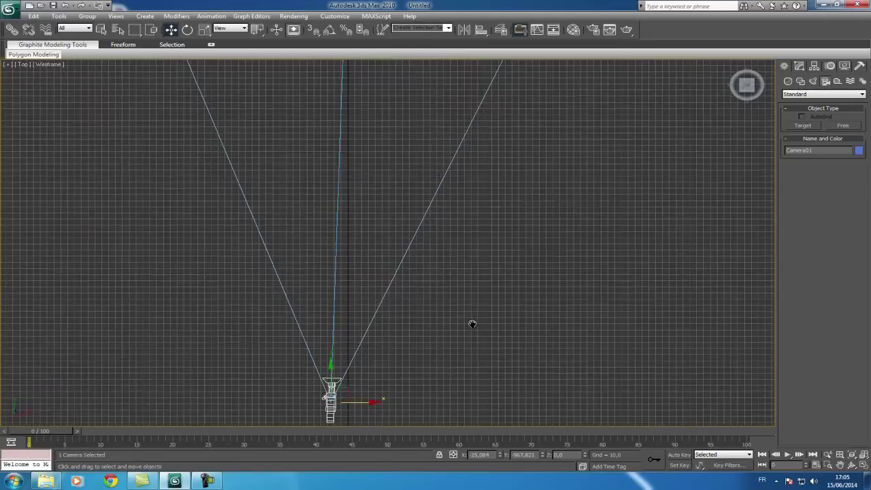
Create a small Standard Primitives box beside the camera with width 6,5
middle_drag(466, 312, 447, 213)
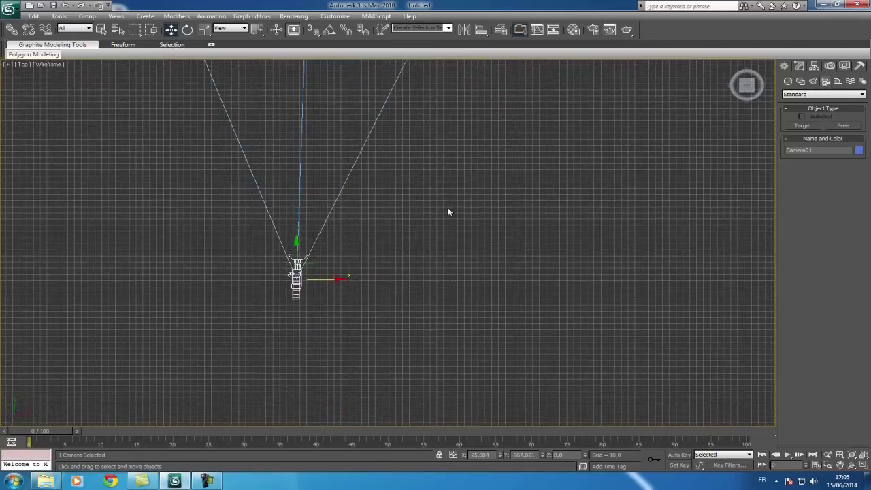
click(789, 81)
click(796, 94)
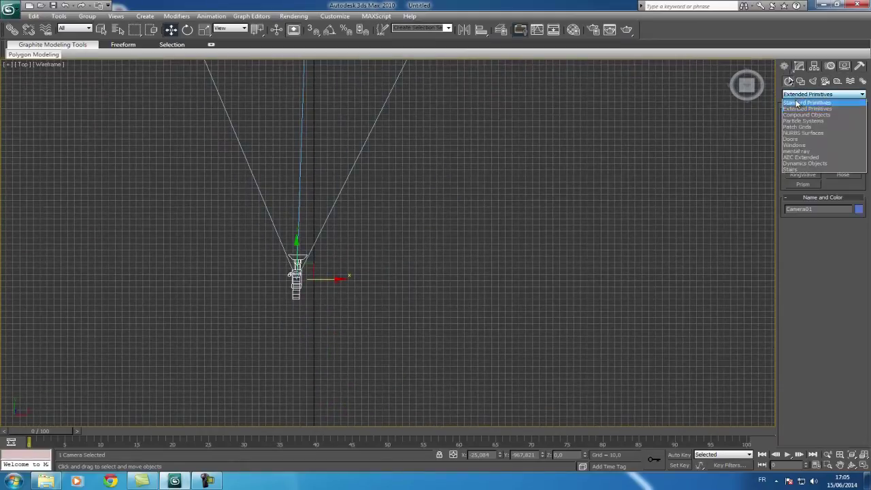
click(796, 103)
click(803, 126)
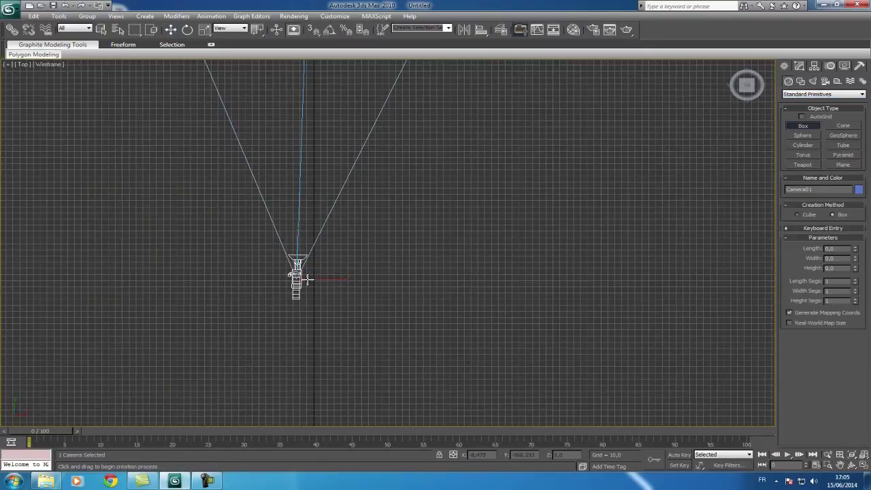
drag(316, 269, 331, 269)
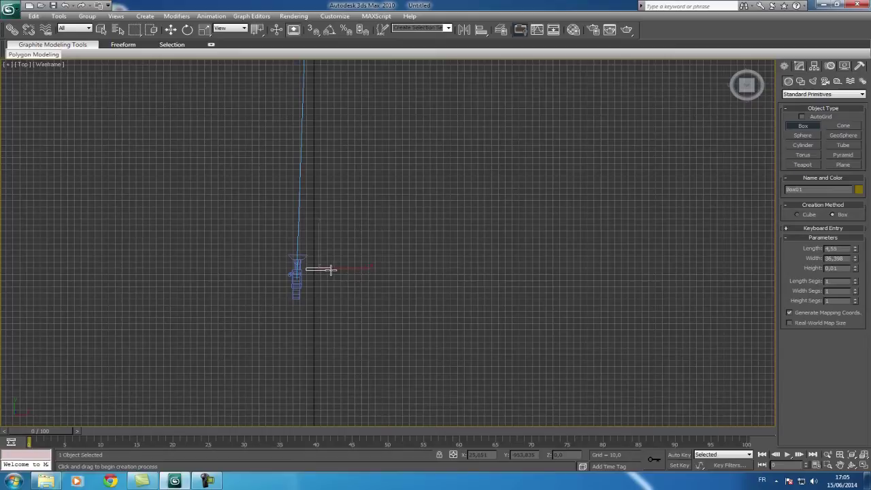
click(739, 259)
text(6,5)
key(Return)
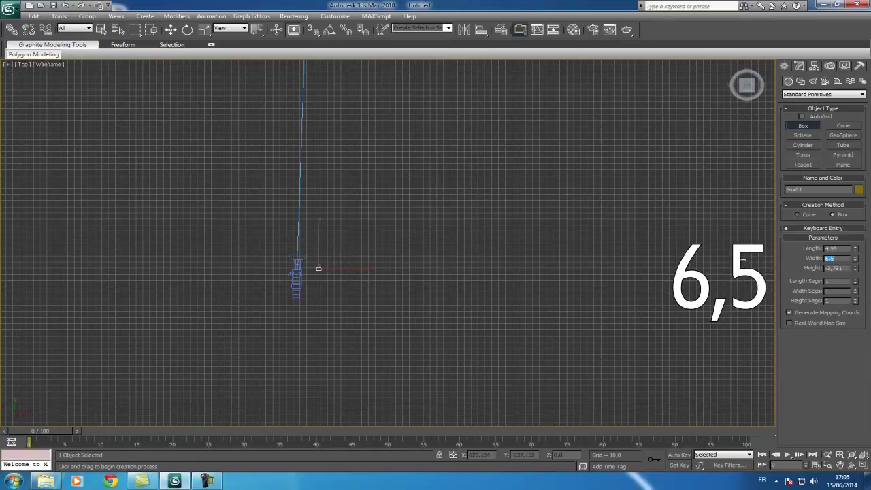
Move the box down and to the left, next to the camera
right_click(187, 102)
scroll(370, 242, up, 5)
middle_drag(369, 241, 452, 214)
scroll(447, 222, up, 4)
click(171, 30)
mouse_move(202, 228)
middle_down()
mouse_move(420, 171)
mouse_move(447, 149)
middle_up()
mouse_move(452, 223)
mouse_down()
mouse_move(415, 249)
mouse_move(409, 272)
mouse_up()
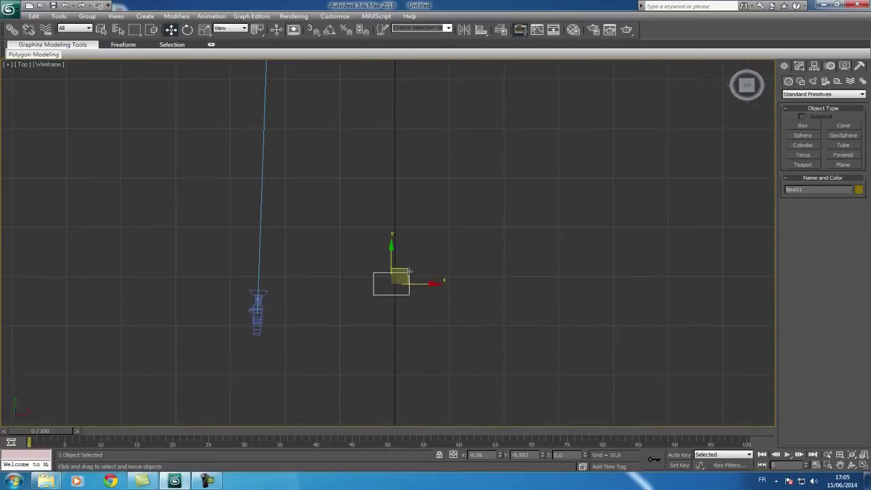
Move Camera01 onto the box and clone it as Camera02, 6.5 cm to the right
click(799, 66)
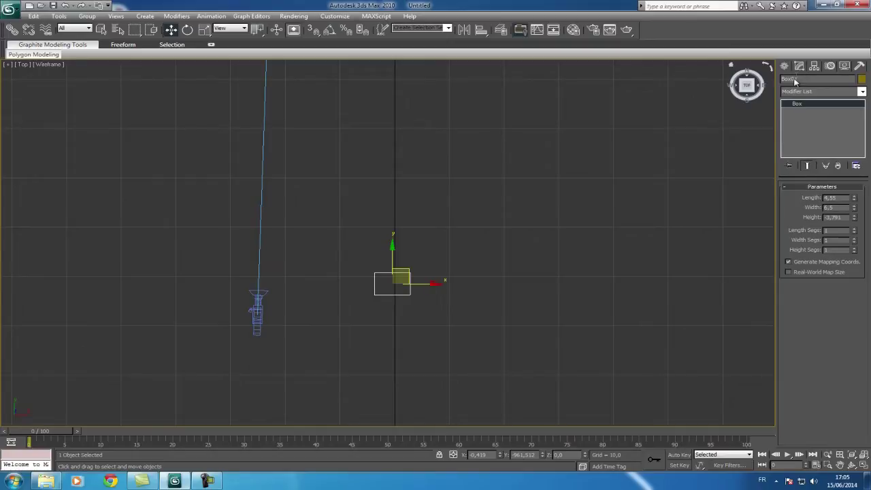
click(258, 315)
mouse_move(276, 305)
mouse_down()
mouse_move(395, 294)
mouse_move(371, 307)
mouse_up()
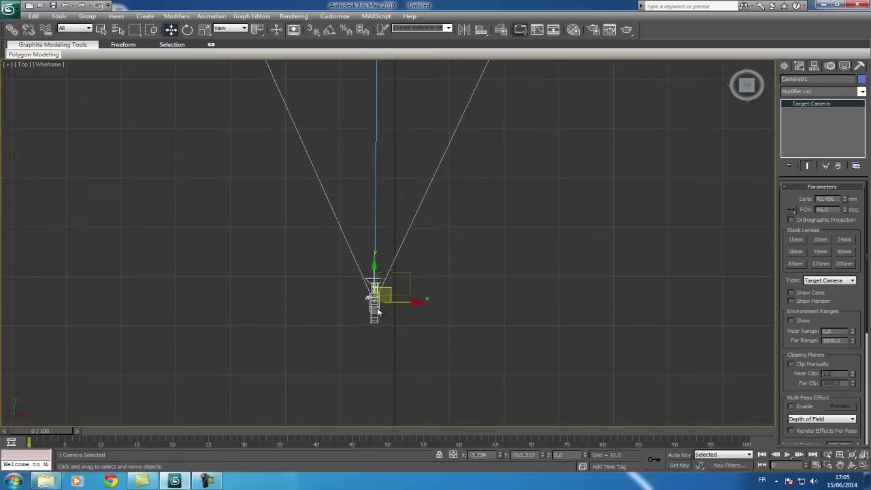
right_click(376, 306)
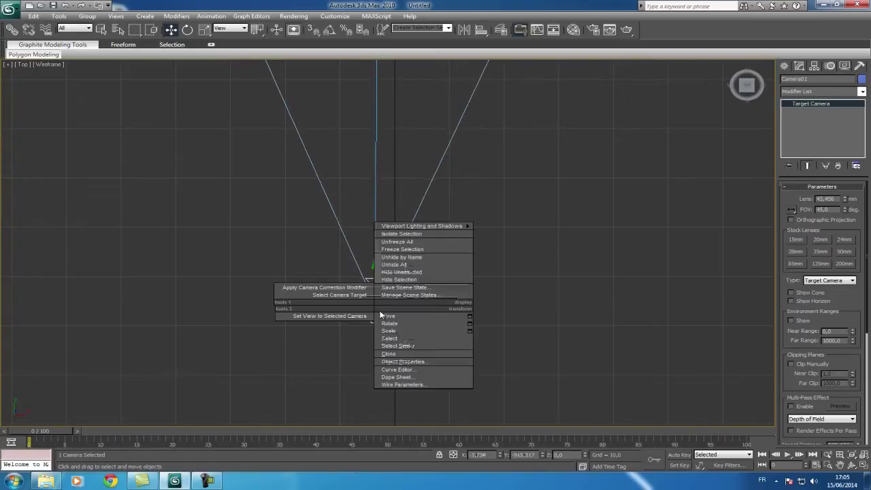
click(388, 353)
click(408, 216)
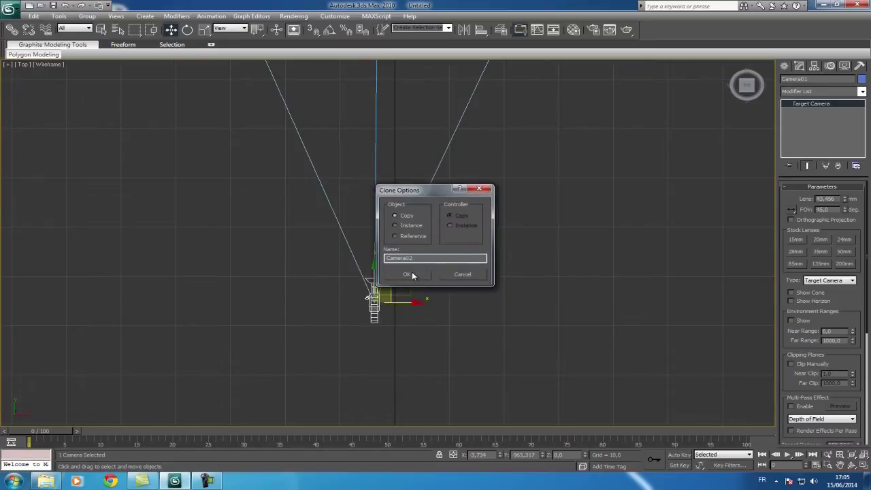
click(406, 275)
drag(414, 301, 450, 302)
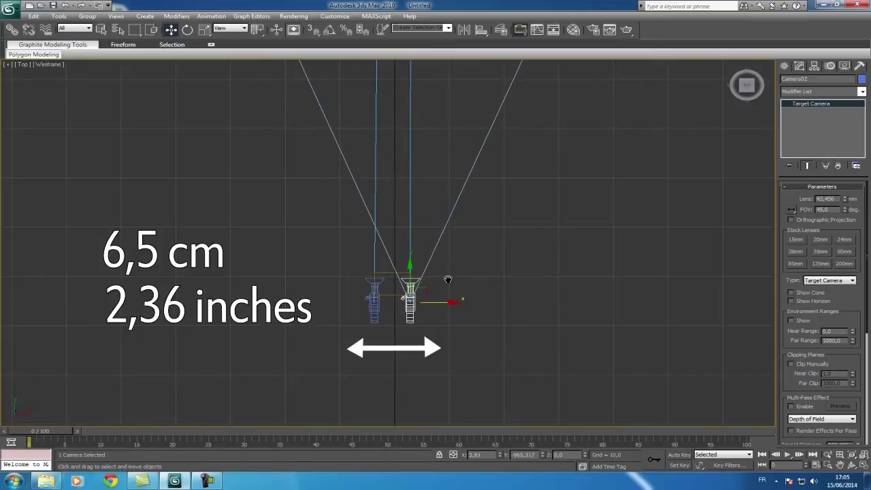
Restore the four-viewport layout and reframe the Top view around the cameras
scroll(444, 277, down, 3)
scroll(444, 277, down, 2)
middle_drag(469, 241, 359, 243)
key(alt+w)
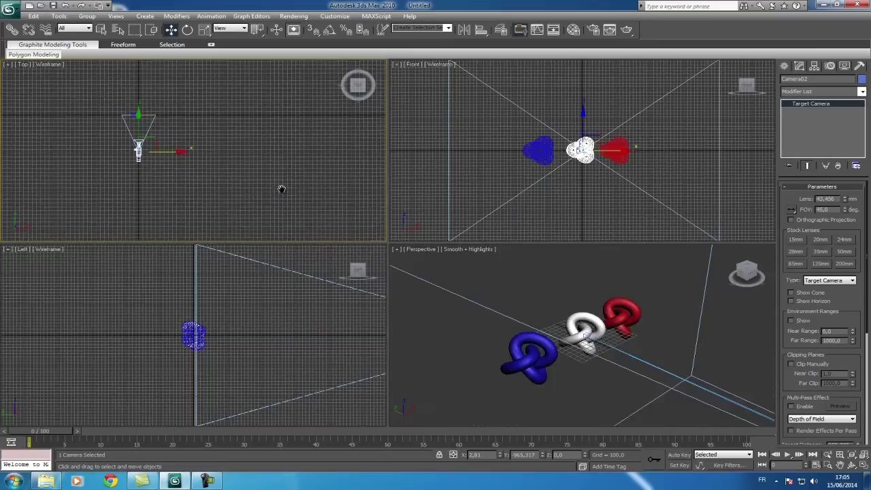
scroll(282, 188, up, 2)
middle_drag(229, 184, 338, 208)
scroll(316, 202, up, 2)
scroll(315, 202, down, 3)
Set the Perspective viewport to look through Camera01
key(z)
click(188, 149)
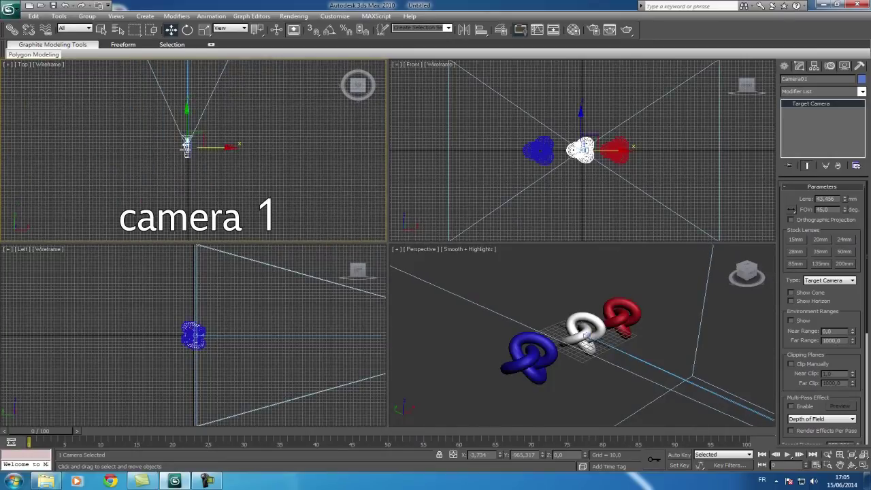
right_click(484, 286)
click(460, 290)
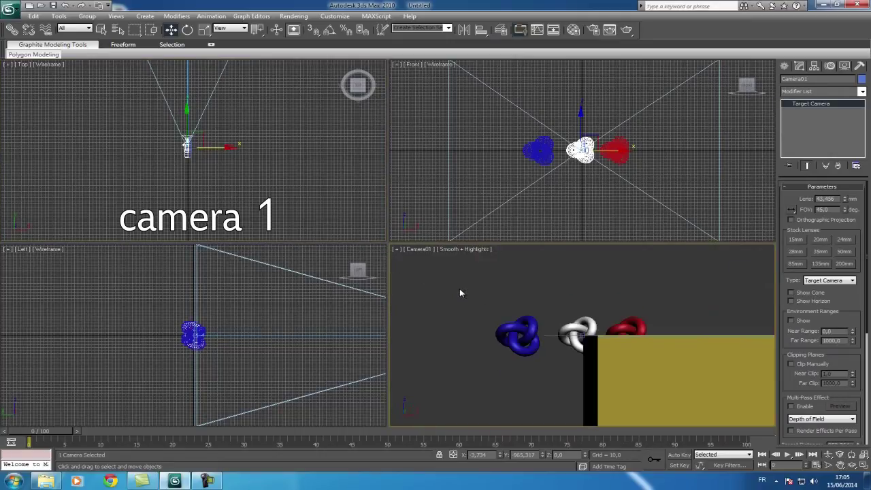
Hide the yellow box and select Camera02
click(618, 373)
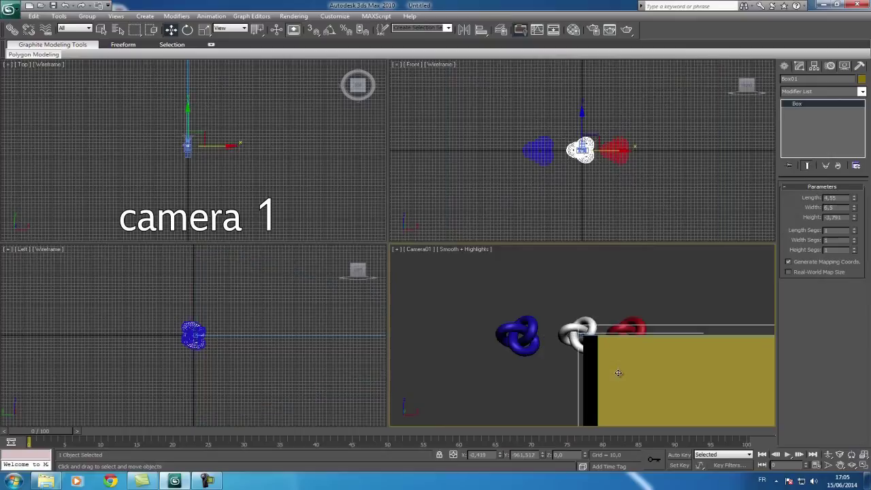
right_click(623, 327)
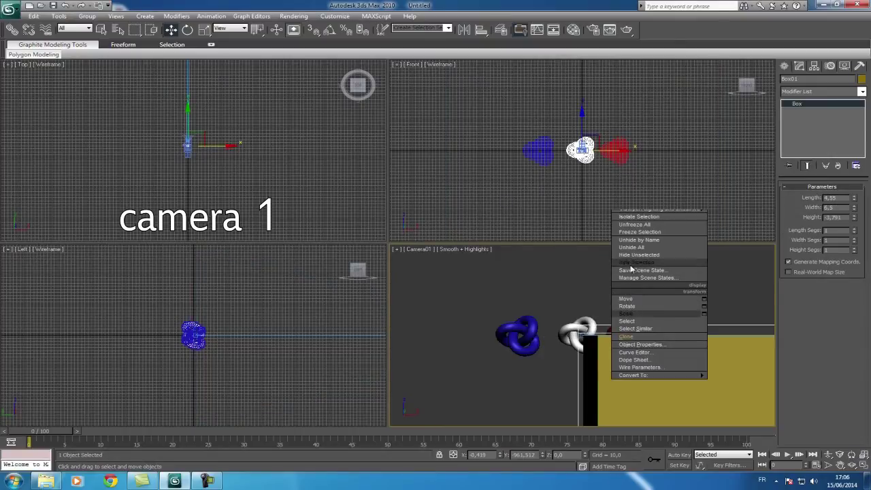
click(632, 263)
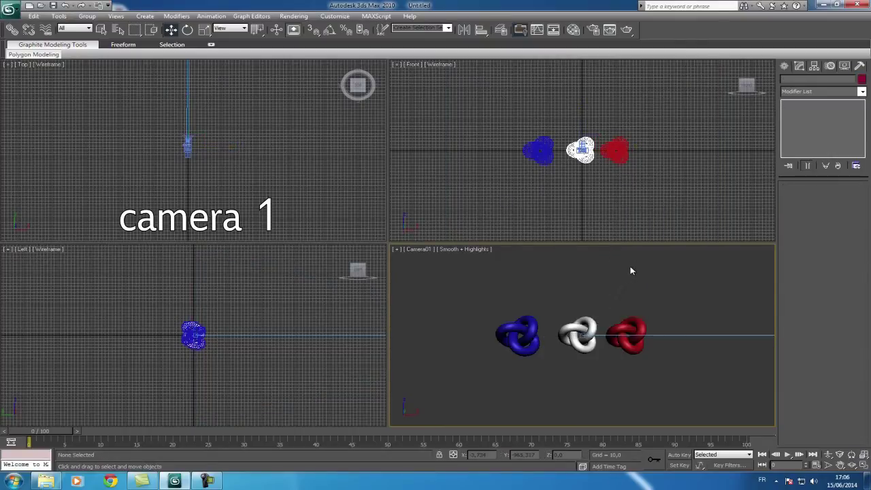
click(189, 150)
right_click(530, 291)
right_click(530, 292)
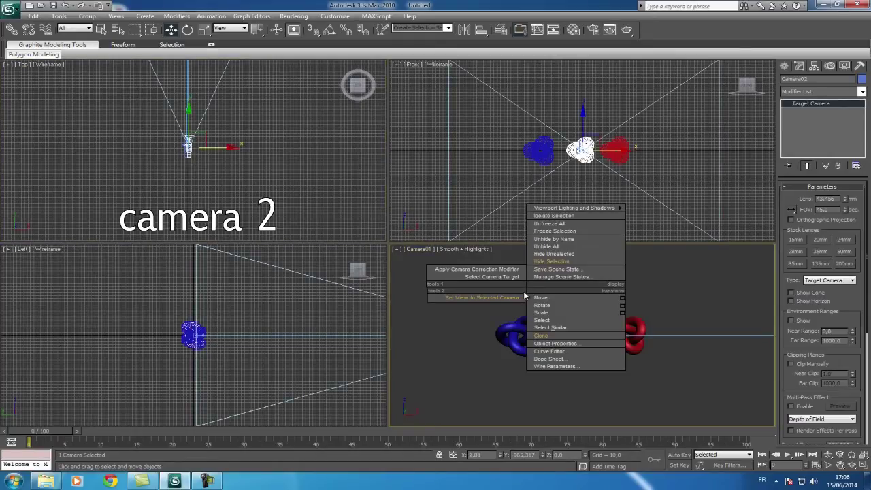
click(525, 298)
click(512, 300)
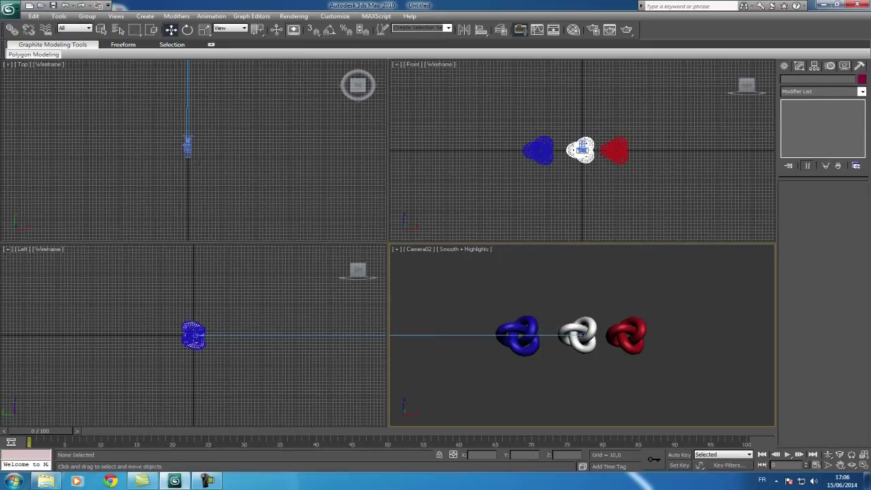
click(187, 157)
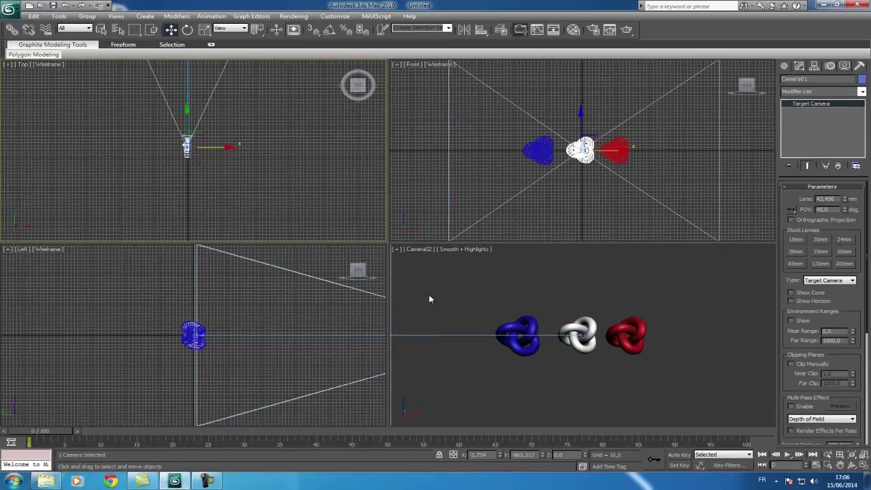
right_click(402, 293)
click(381, 304)
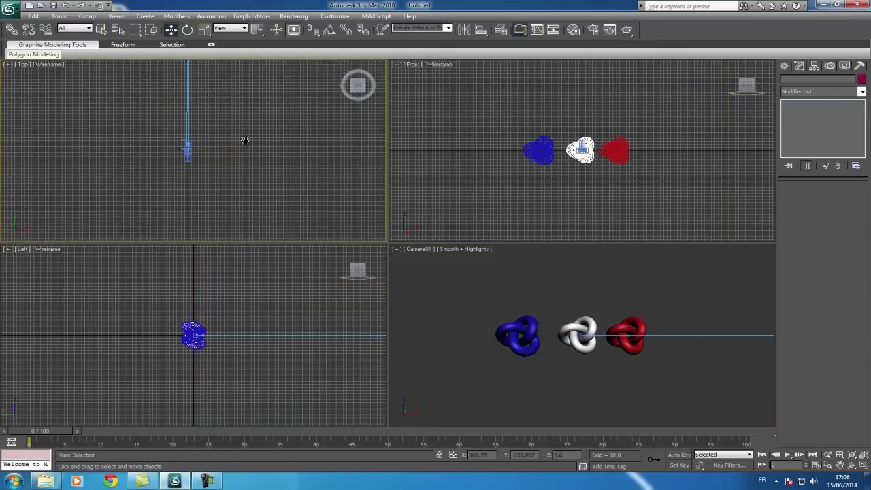
middle_drag(245, 140, 239, 191)
middle_drag(253, 137, 249, 163)
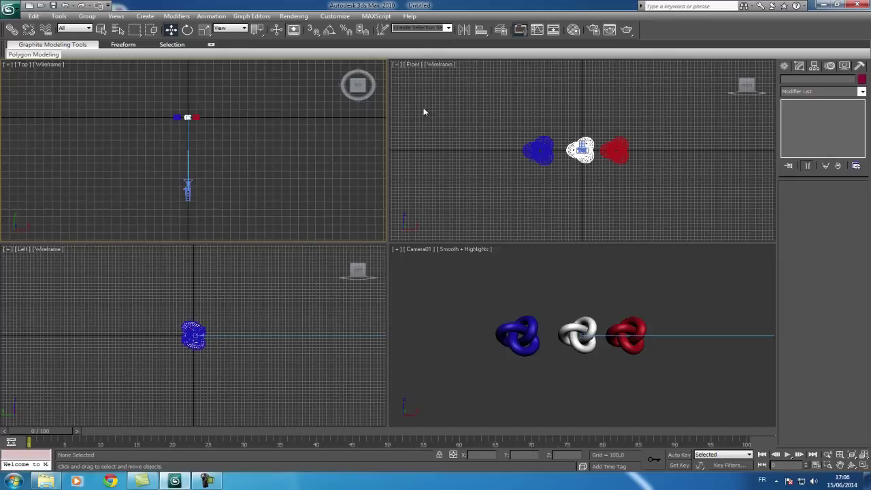
Move the blue knot toward the camera, the red knot away, then enable Auto Key
click(175, 117)
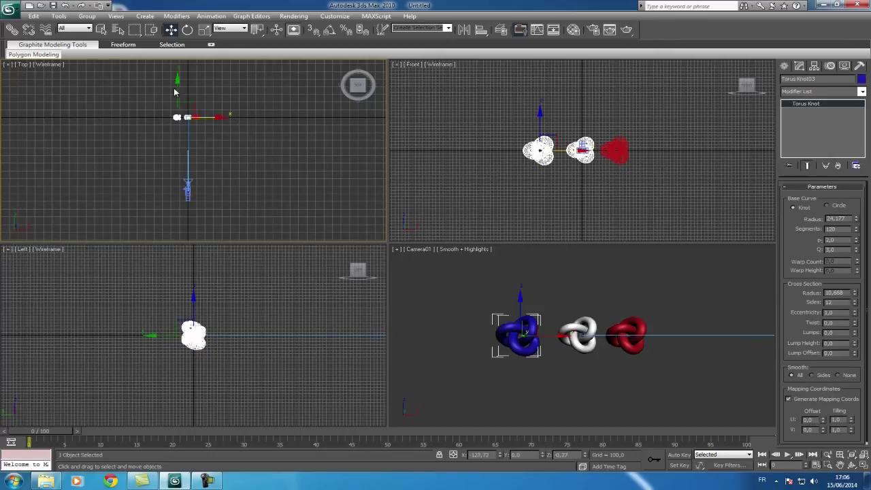
drag(177, 81, 185, 118)
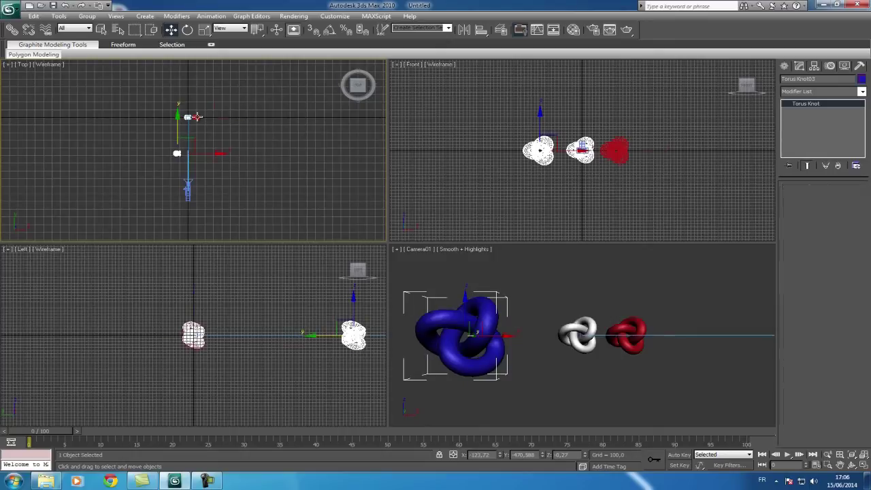
click(196, 117)
drag(197, 84, 202, 50)
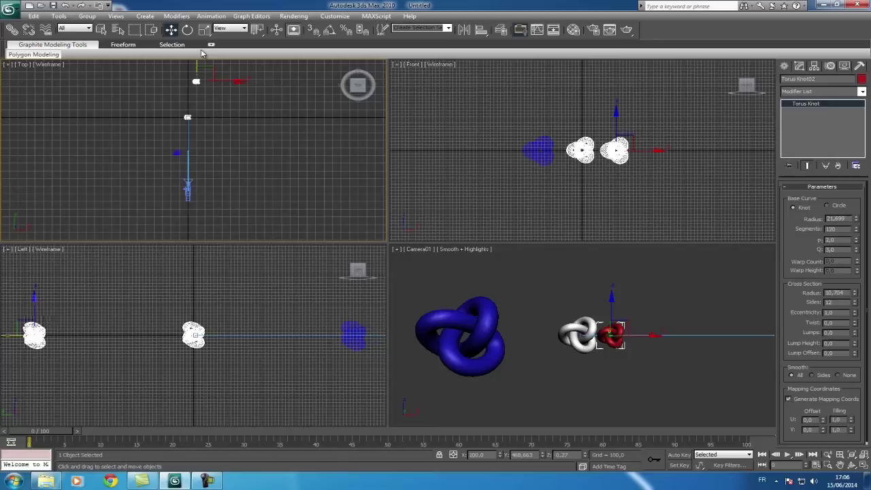
click(677, 454)
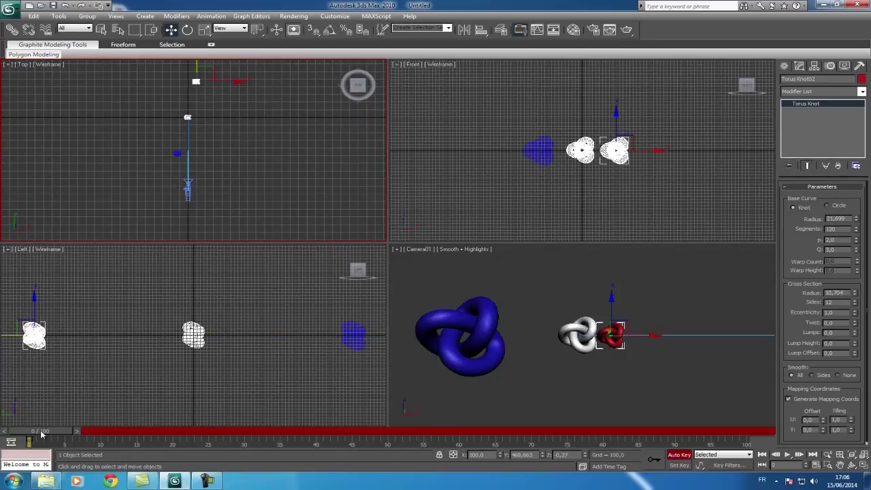
Select the blue knot and preview the animation playback
click(186, 118)
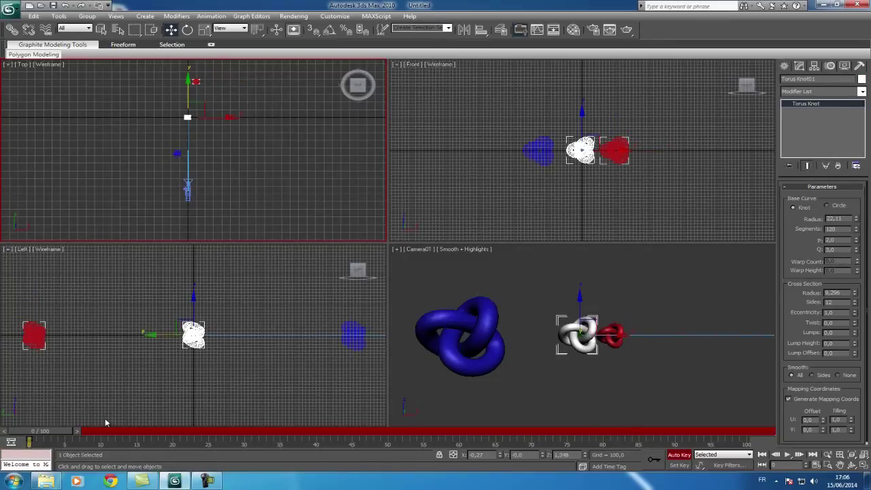
click(177, 156)
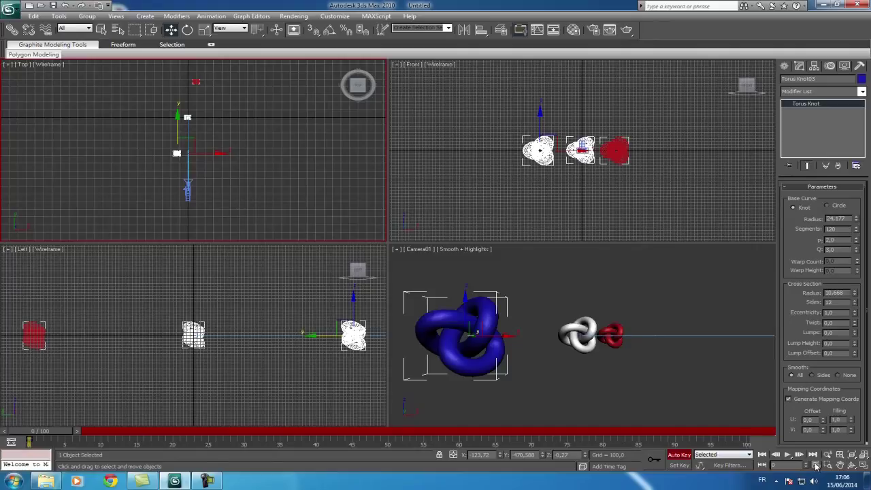
click(789, 455)
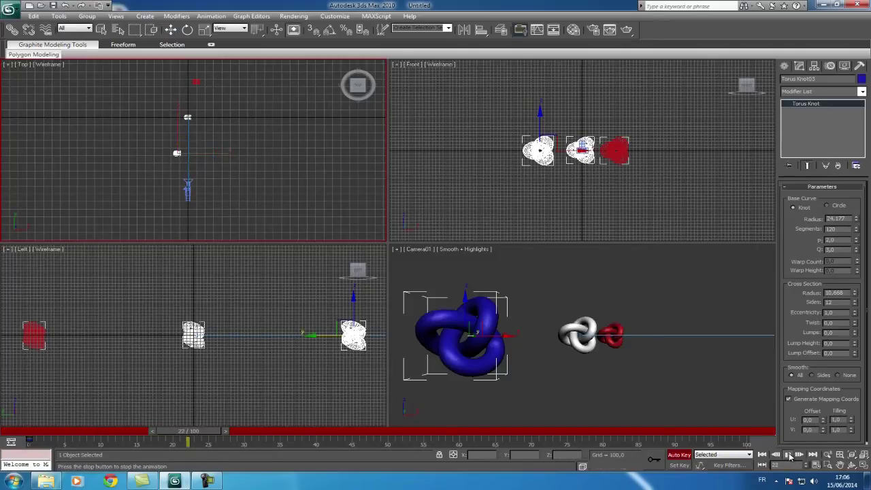
click(255, 435)
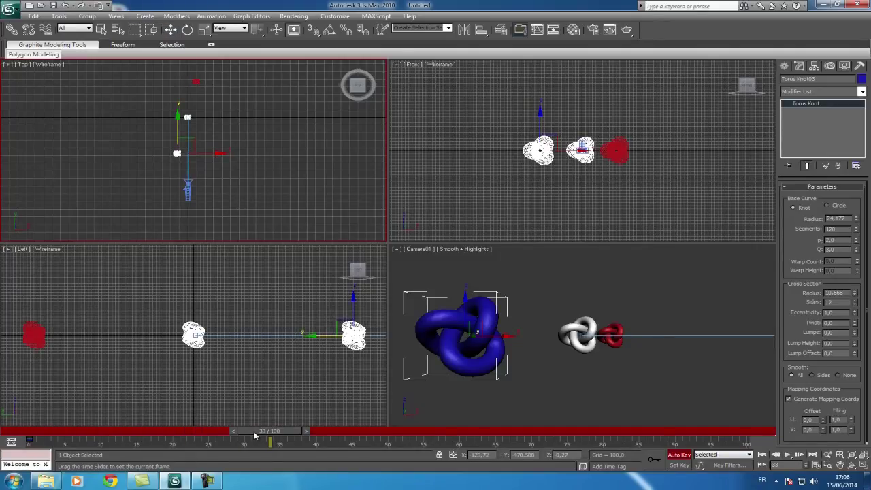
At frame 30, move the blue knot back and the red knot toward the camera
drag(255, 435, 272, 436)
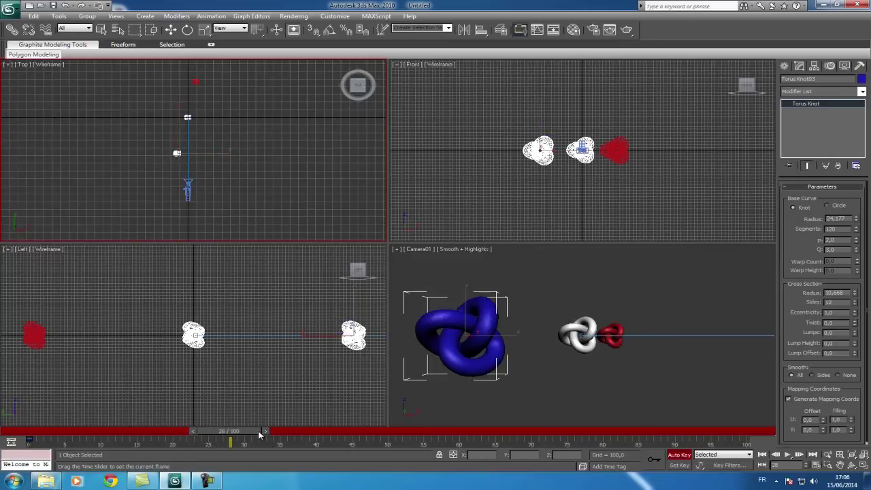
key(w)
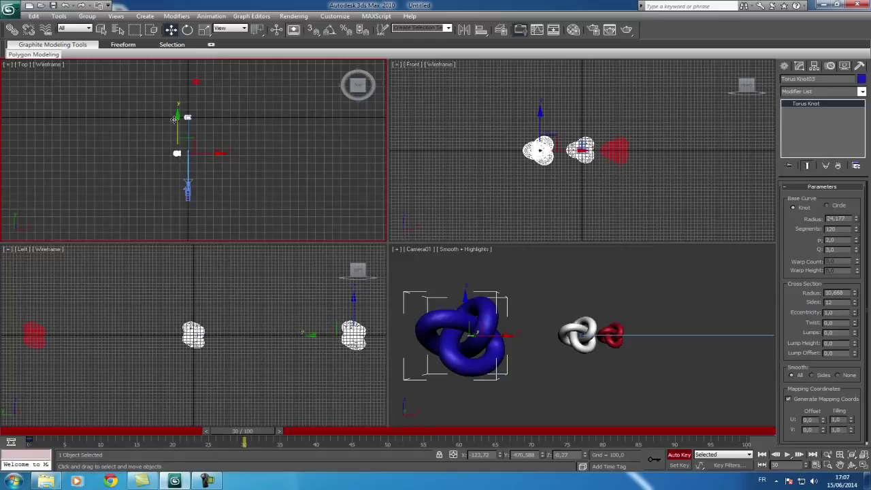
drag(174, 119, 181, 48)
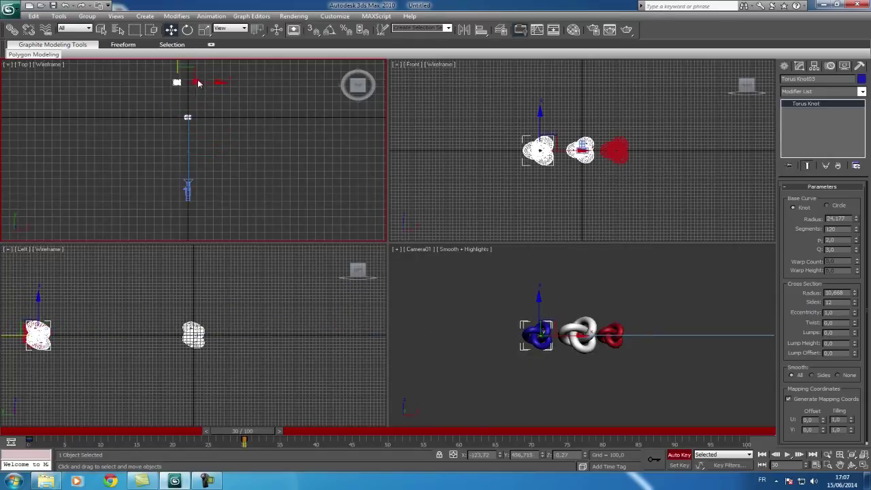
click(197, 83)
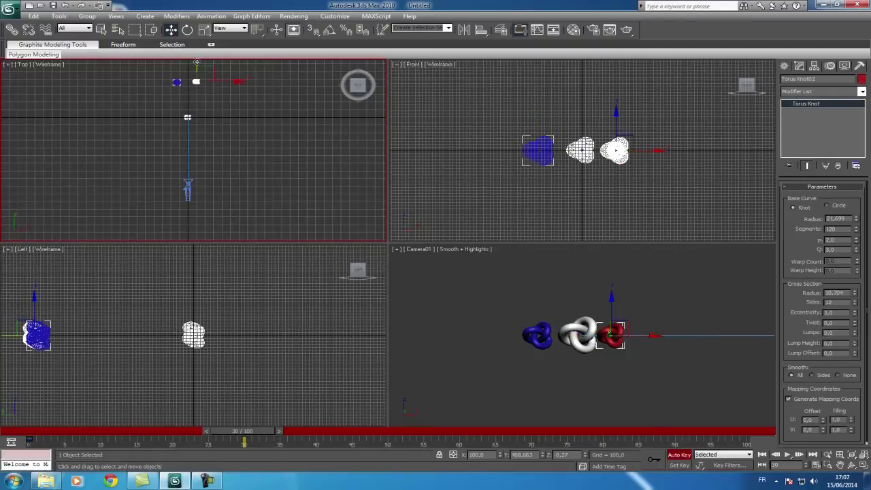
drag(196, 63, 208, 133)
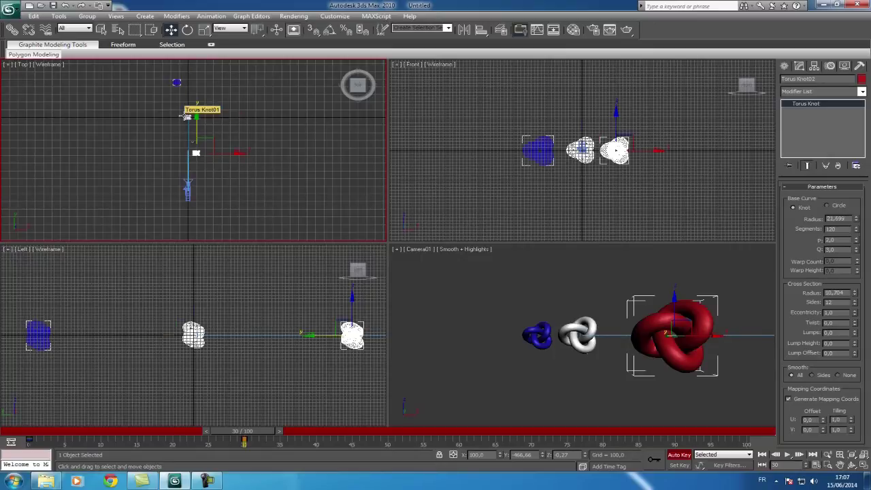
click(186, 117)
Rotate the white knot in the Left view and scrub the timeline to preview
click(188, 30)
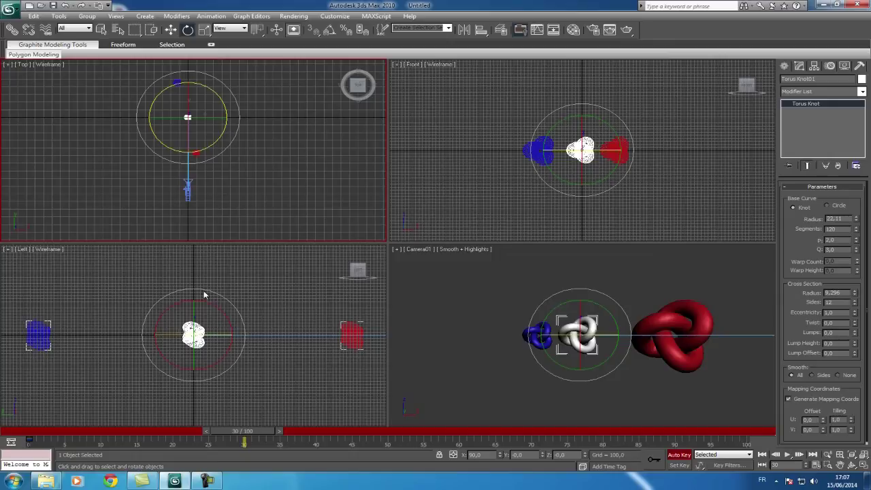
click(198, 332)
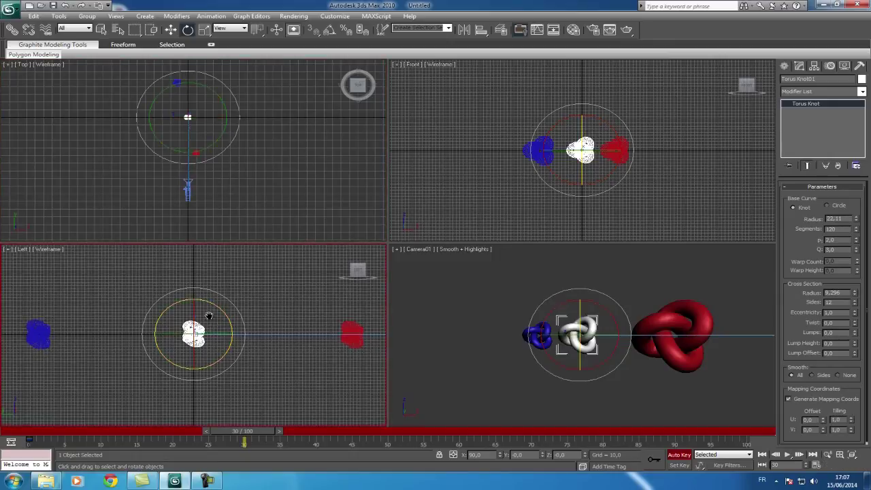
drag(206, 334, 654, 358)
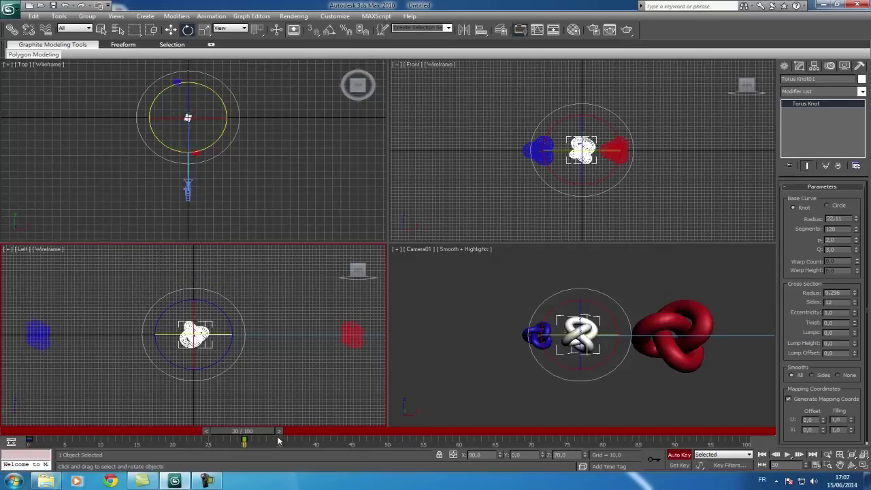
mouse_move(243, 431)
mouse_down()
mouse_move(87, 432)
mouse_move(270, 434)
mouse_up()
At frame 60, push the red knot farther back and bring the blue knot closer
drag(412, 437, 471, 435)
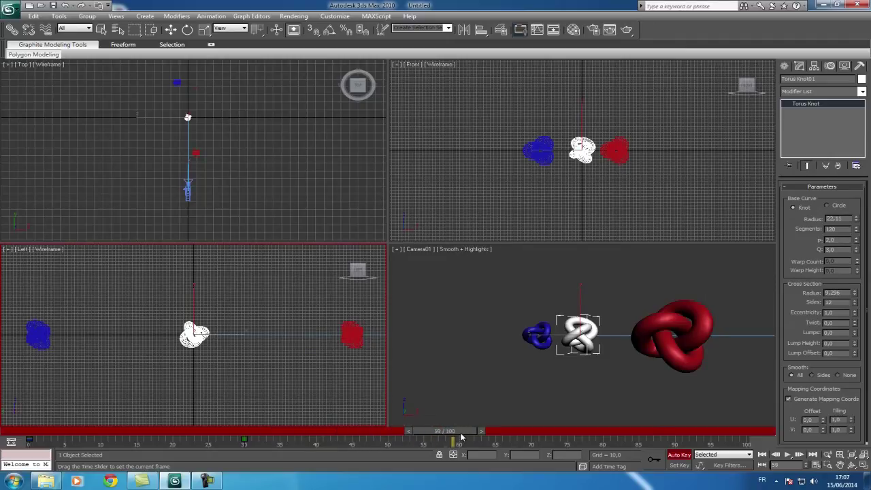
key(e)
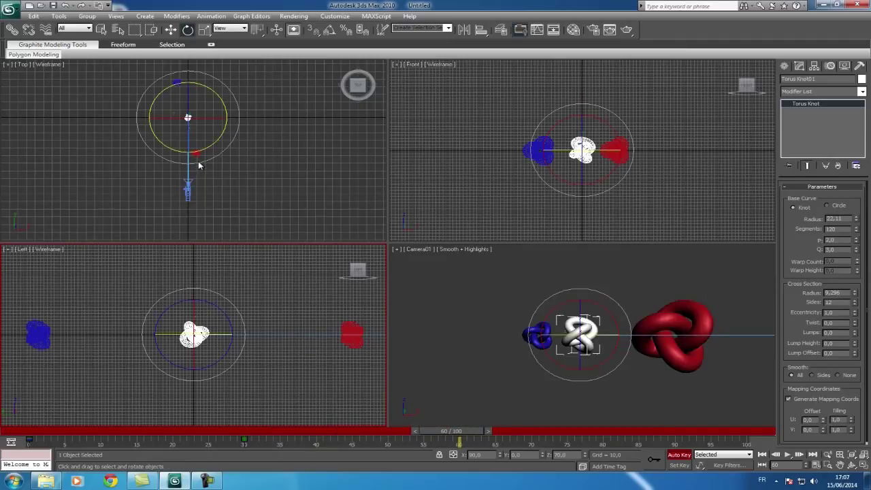
click(196, 156)
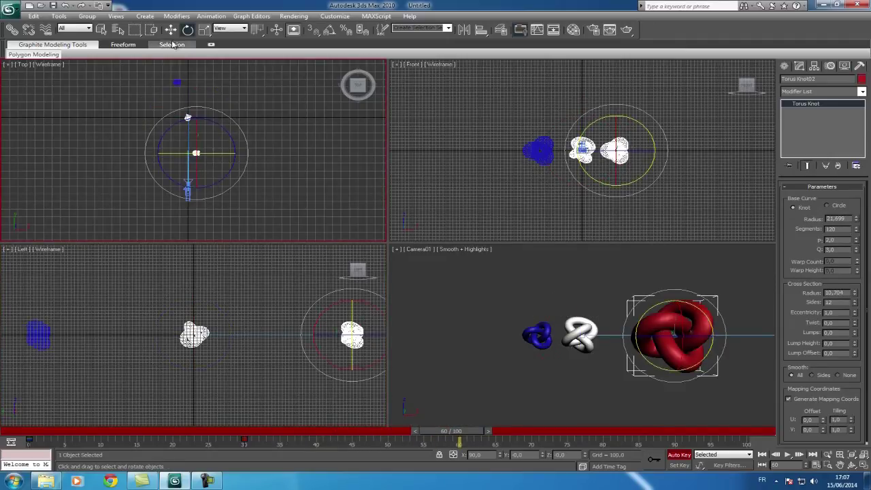
key(w)
drag(196, 119, 178, 83)
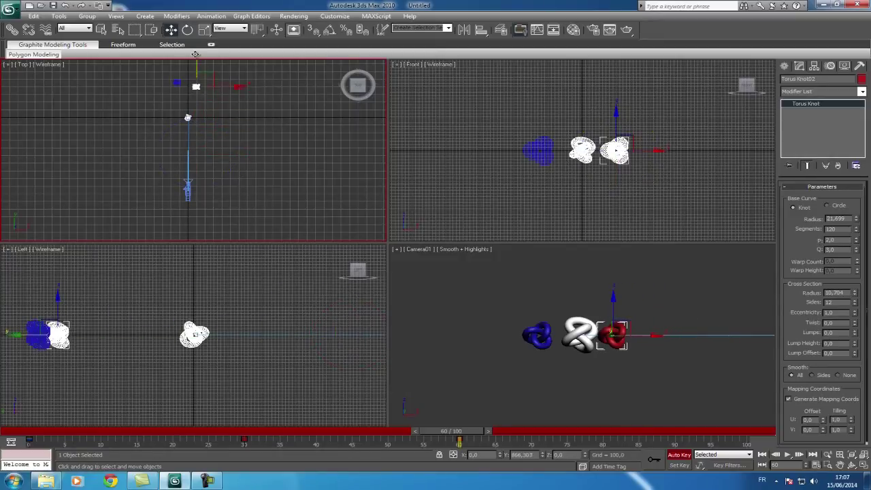
click(178, 84)
drag(178, 83, 179, 129)
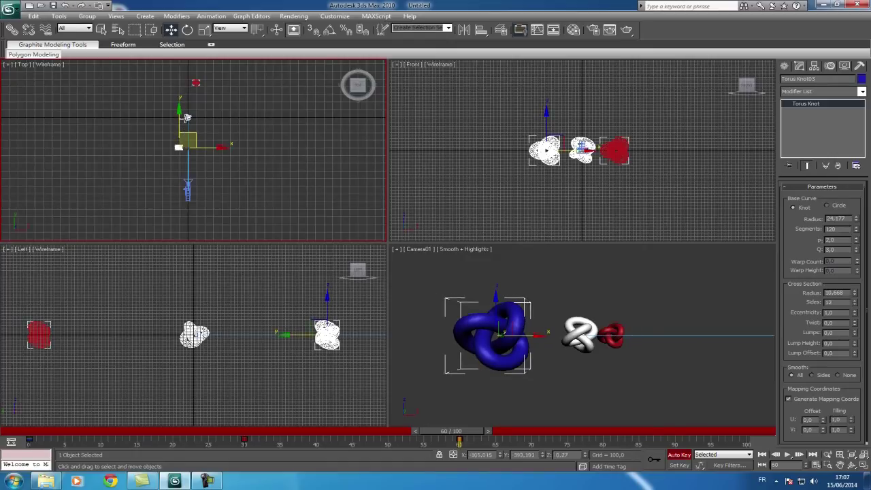
Rotate the white knot 75° about the Y axis
click(186, 119)
click(187, 29)
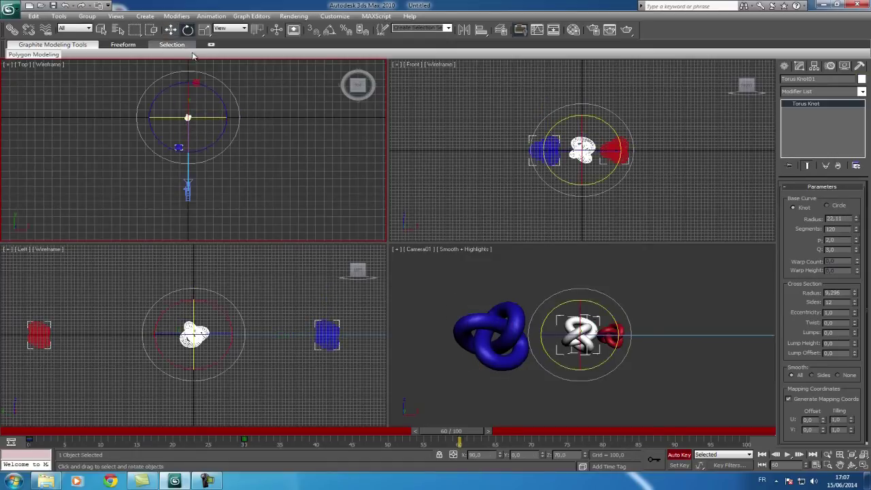
mouse_move(207, 117)
mouse_down()
mouse_move(475, 165)
mouse_move(472, 413)
mouse_move(299, 434)
mouse_move(41, 435)
mouse_up()
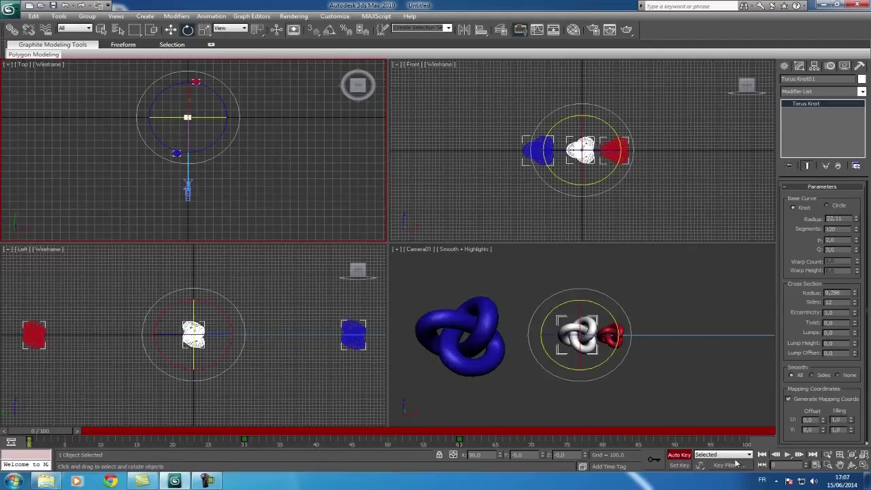
Turn off Auto Key and play back the knot animation to around frame 60
click(679, 454)
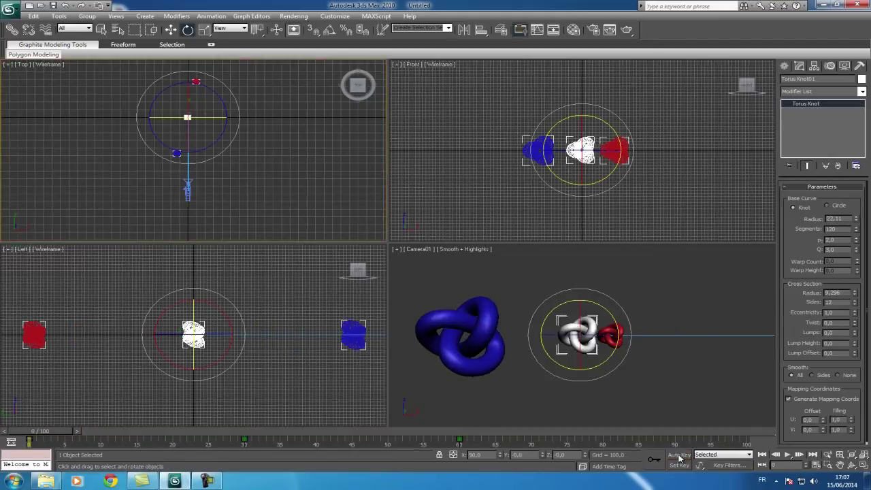
click(733, 400)
click(787, 455)
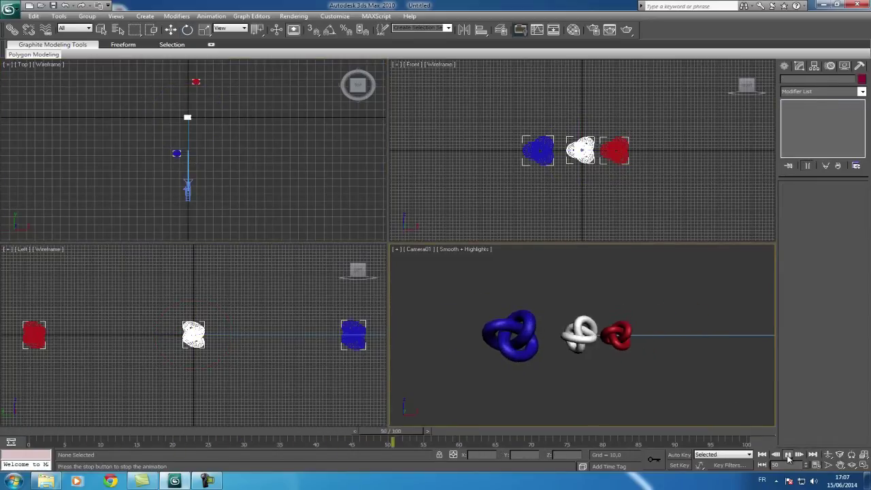
click(788, 456)
drag(538, 435, 452, 437)
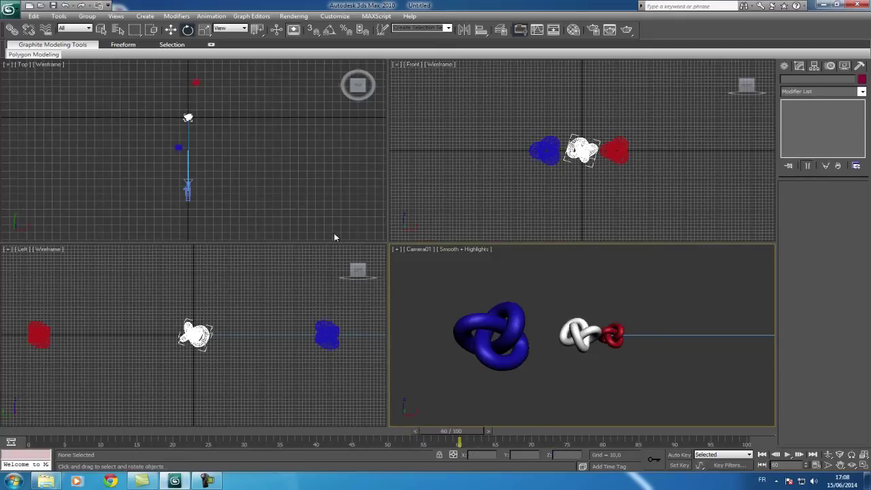
Select Camera01 in the Top view and open Render Setup
scroll(258, 196, up, 5)
scroll(259, 180, down, 5)
mouse_move(266, 163)
middle_down()
mouse_move(310, 182)
mouse_move(282, 169)
middle_up()
scroll(303, 199, up, 3)
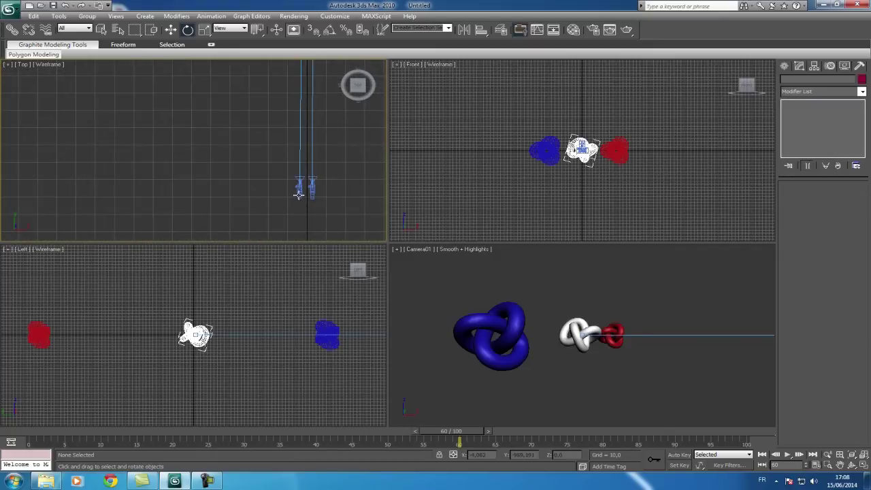
click(298, 194)
click(101, 29)
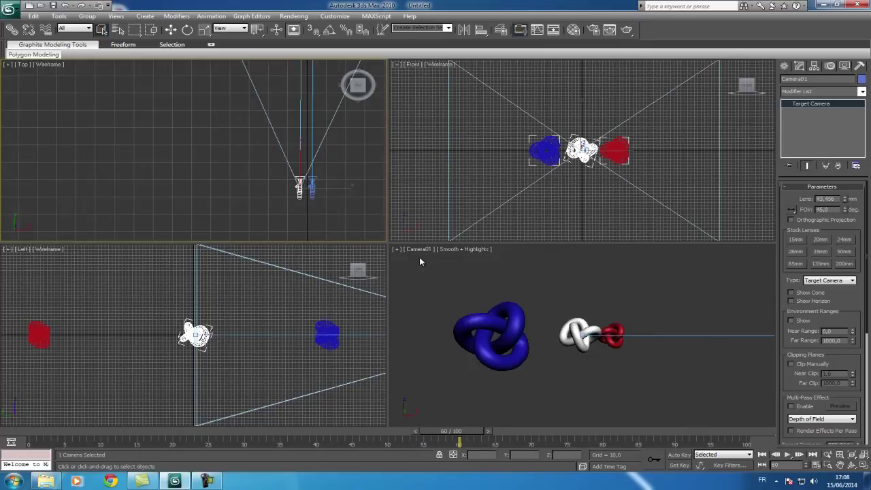
click(592, 30)
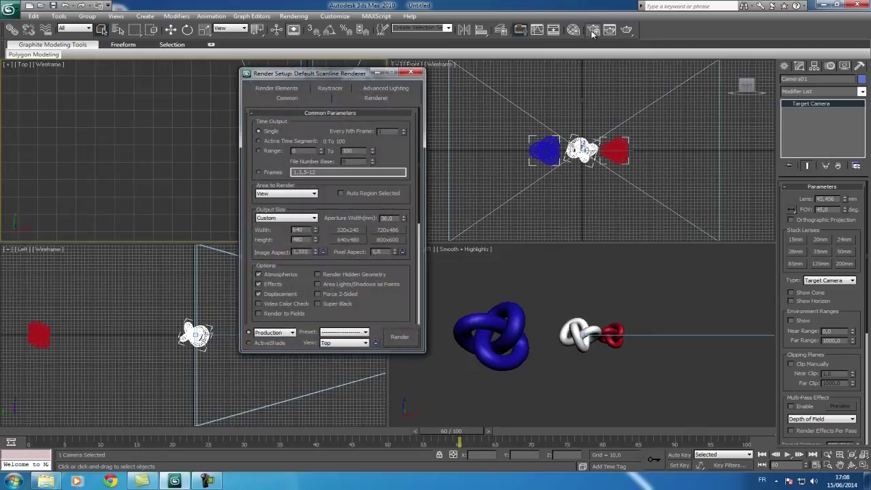
Set the render range to frames 0–60 at 1920×1080, saving as RPF files named left
click(259, 151)
key(Tab)
drag(249, 197, 249, 67)
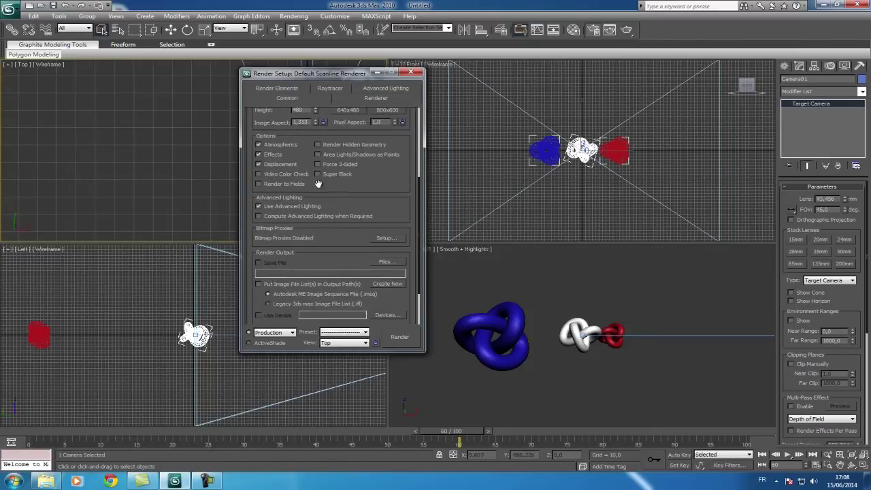
click(387, 263)
click(345, 311)
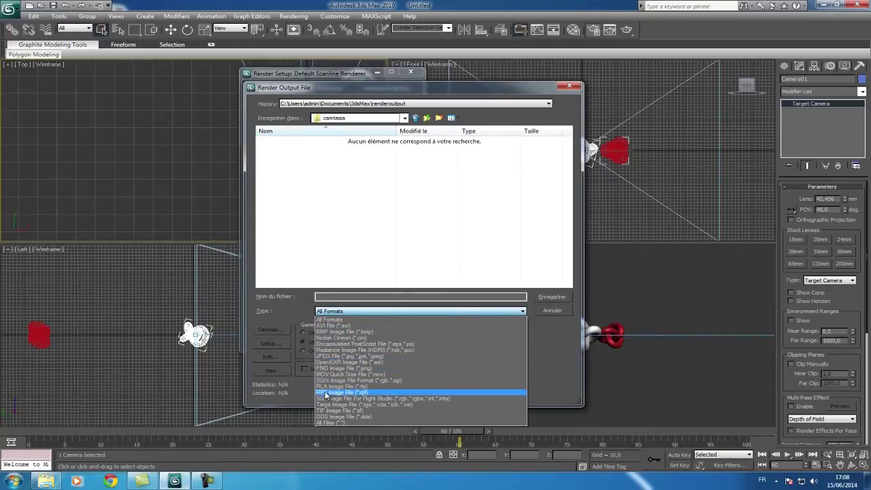
click(325, 393)
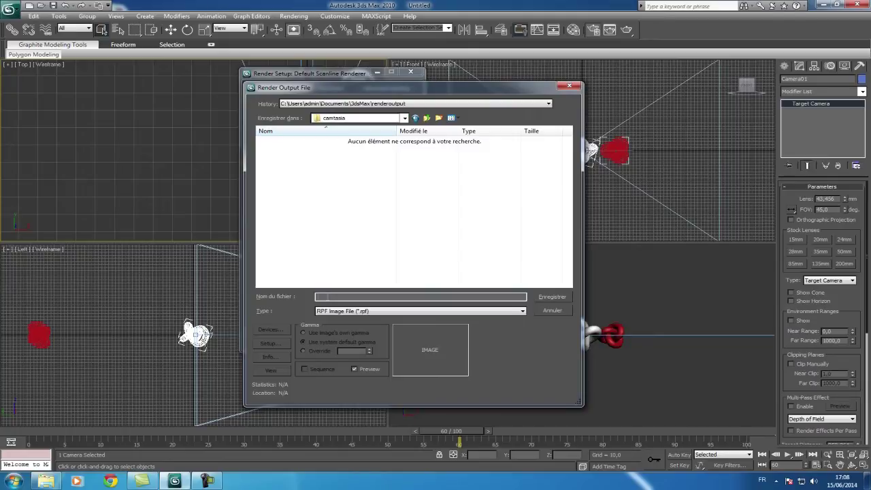
click(318, 297)
text(left)
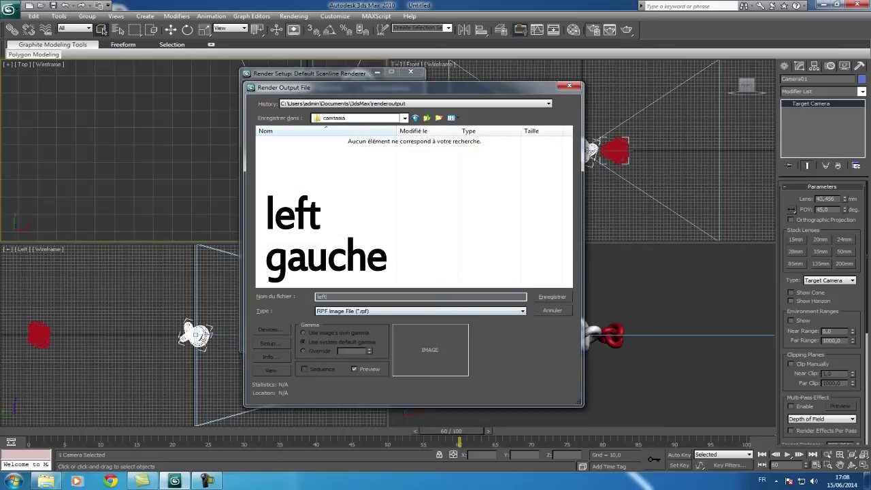
click(552, 297)
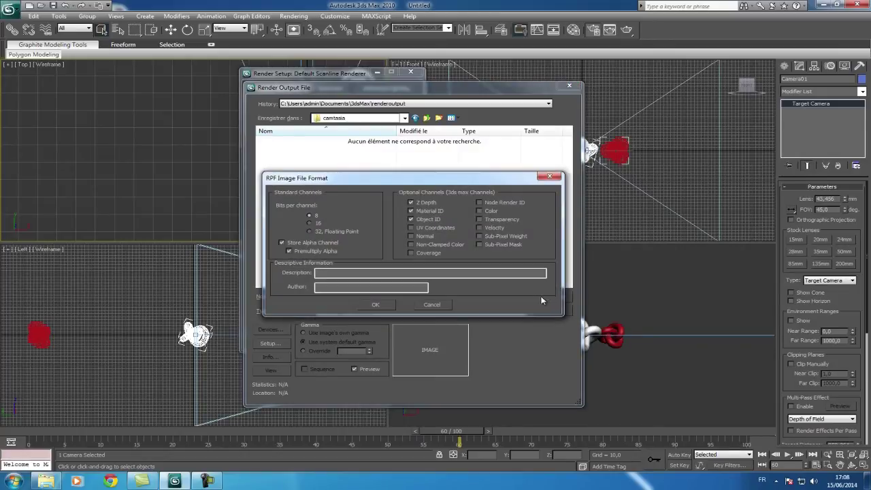
click(380, 305)
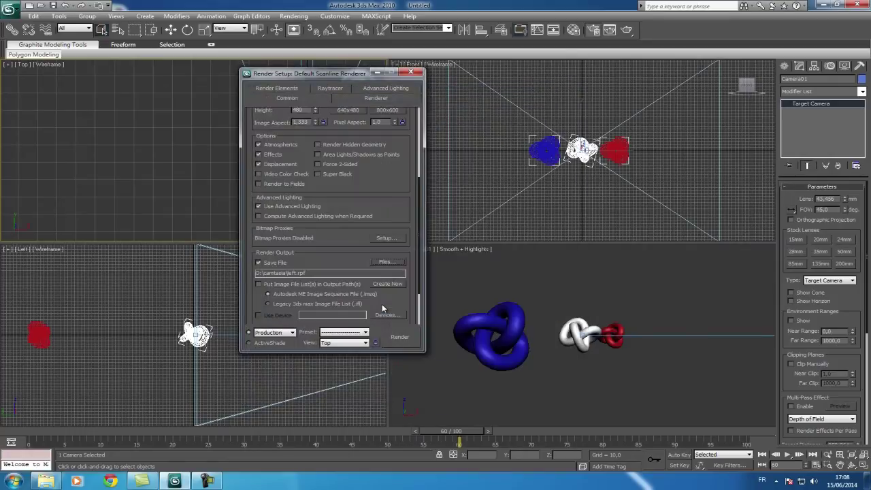
Render the frame range from the Camera01 view, then close the rendered frame window
drag(252, 121, 262, 257)
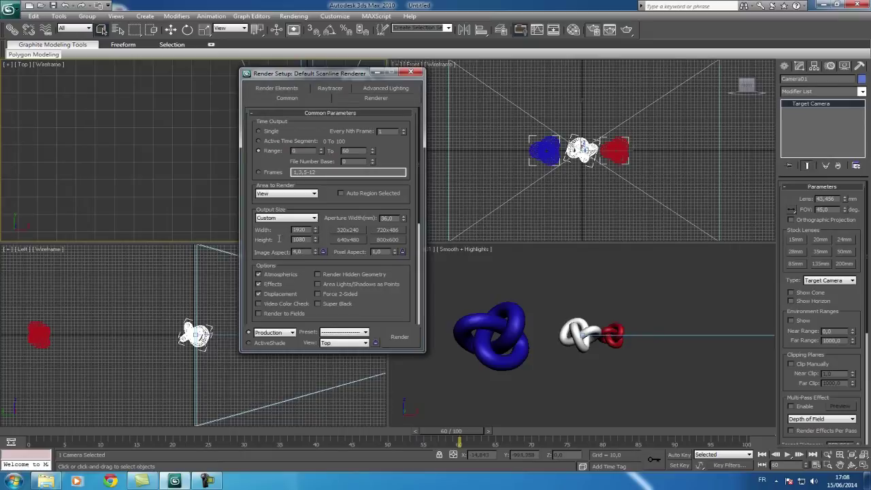
click(482, 276)
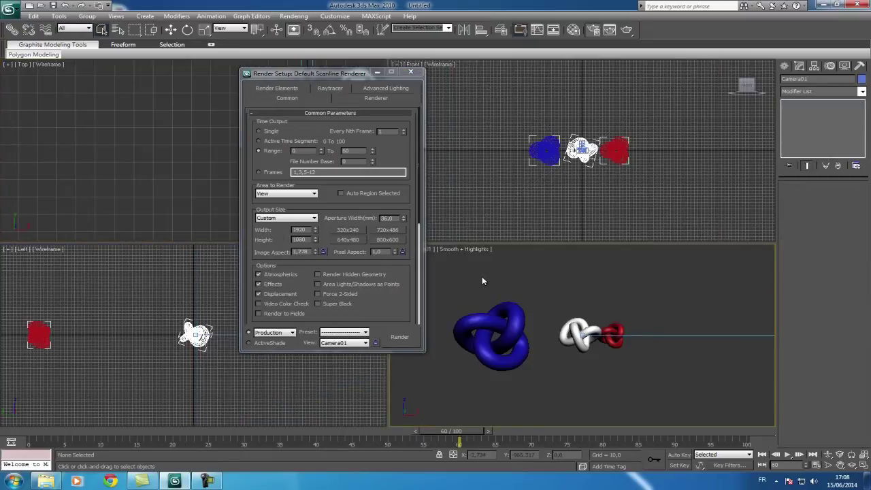
click(401, 338)
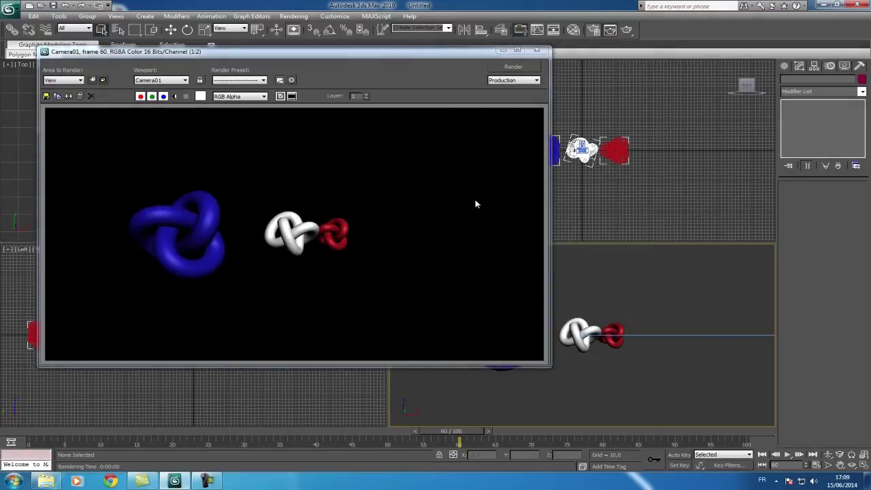
click(537, 51)
drag(359, 80, 462, 69)
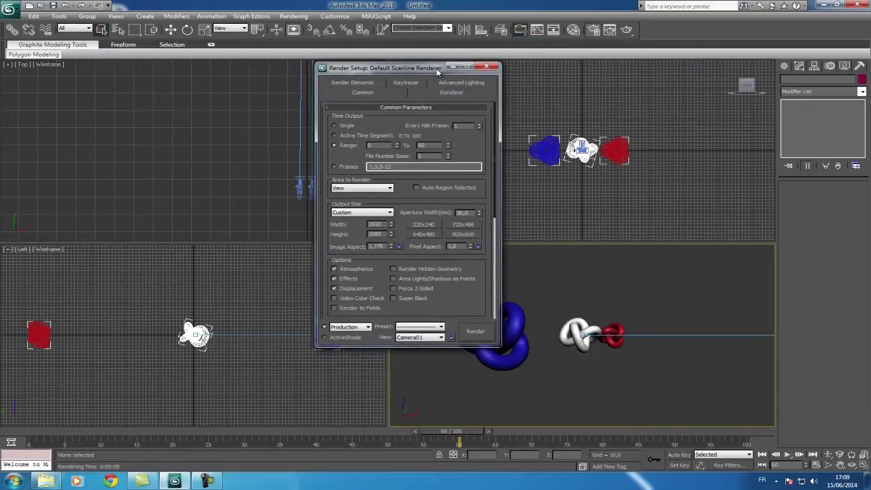
Select Camera02 and set the viewport to the selected camera's view
click(313, 193)
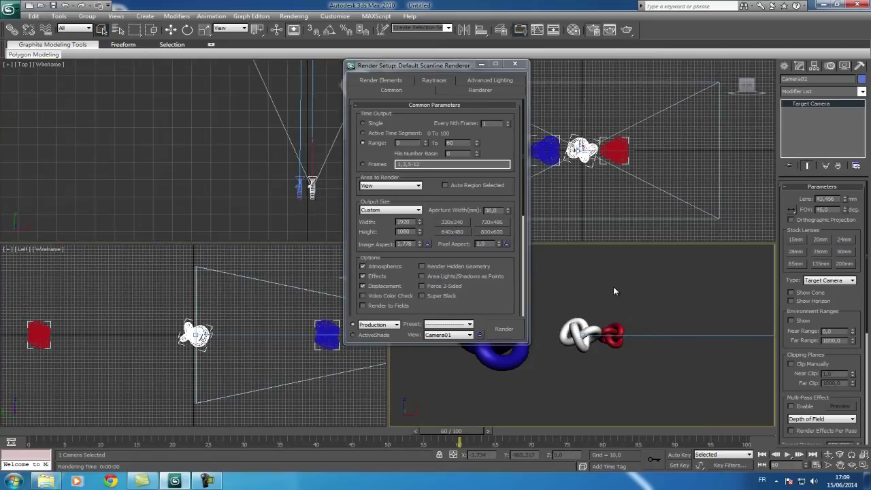
drag(452, 69, 179, 61)
key(w)
right_click(426, 276)
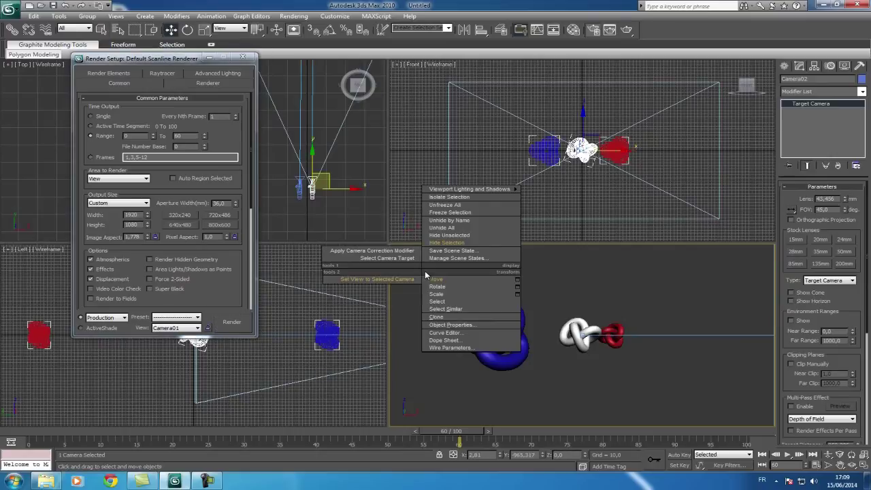
click(381, 279)
key(c)
click(404, 282)
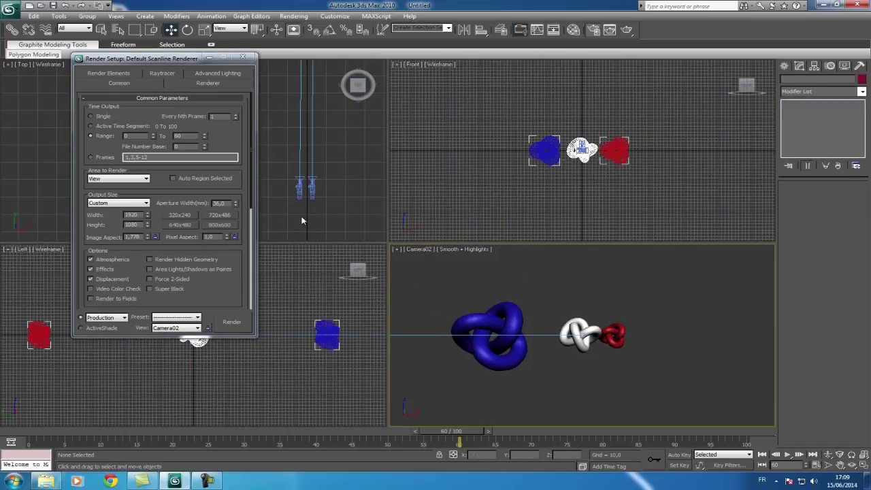
scroll(177, 217, down, 2)
scroll(190, 229, down, 3)
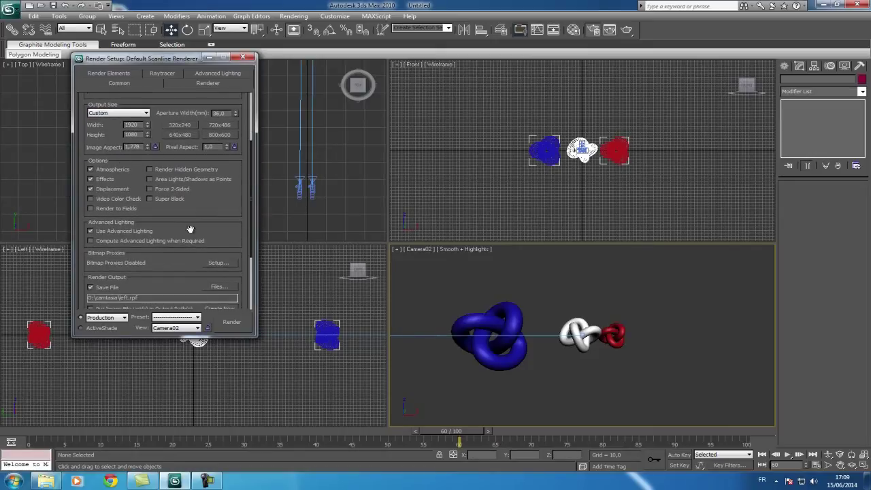
Output as right.rpf in a new right folder inside camtasia and render frames 0–60
click(221, 290)
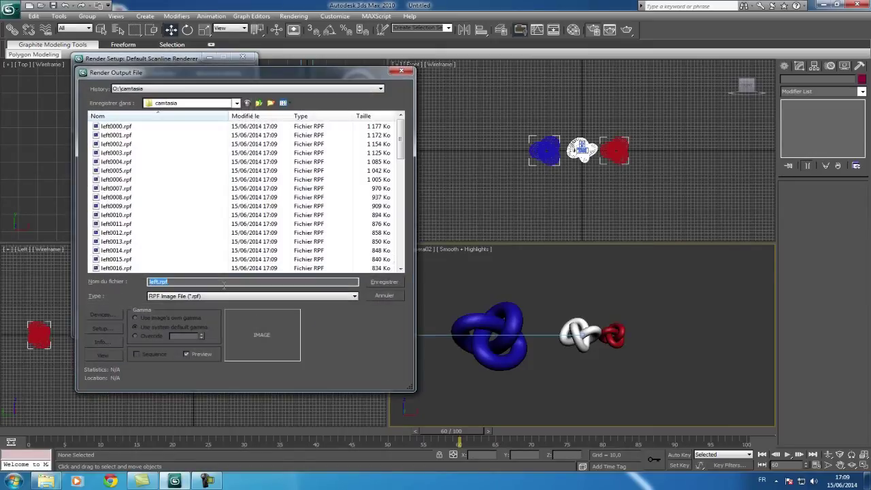
click(271, 102)
text(right)
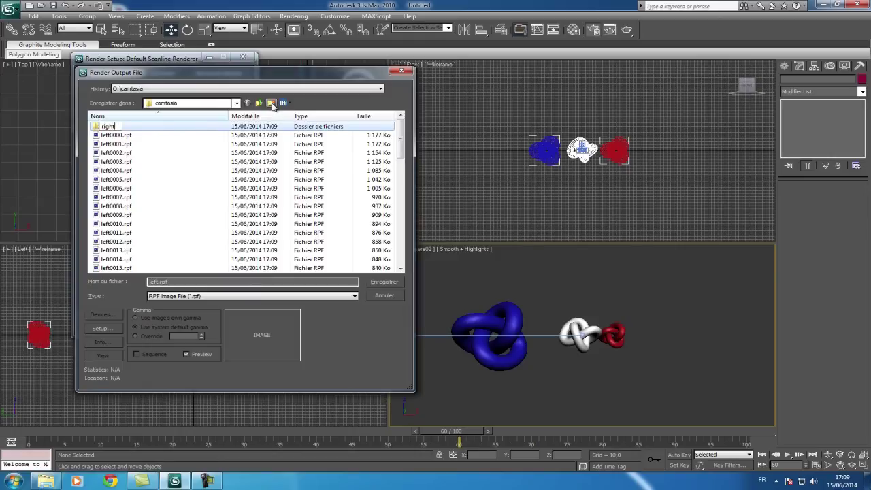
click(169, 143)
click(105, 127)
double_click(105, 126)
drag(193, 281, 133, 281)
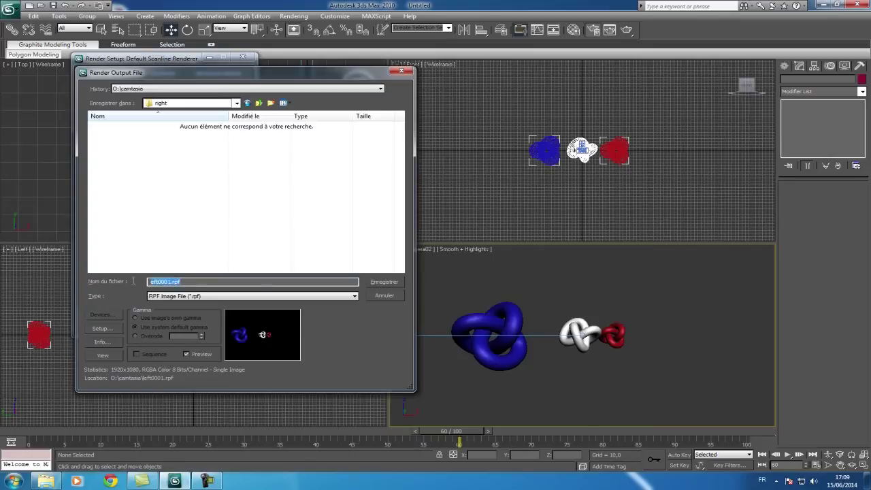
text(right)
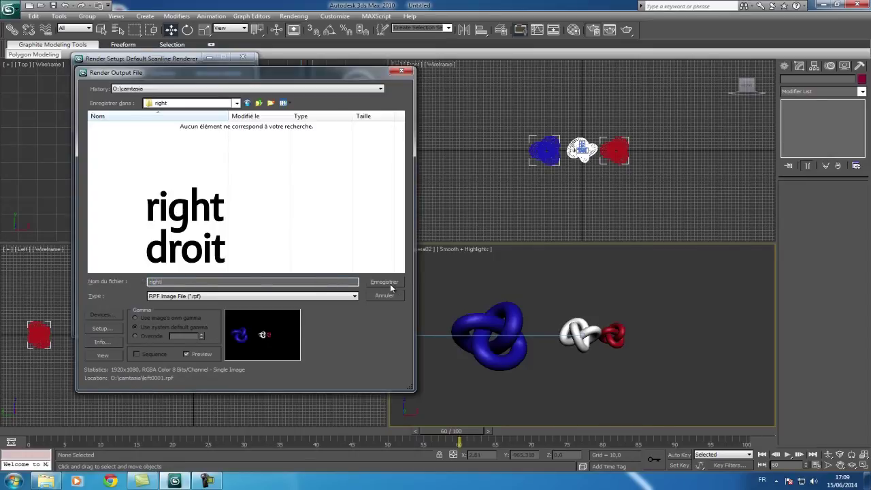
click(391, 285)
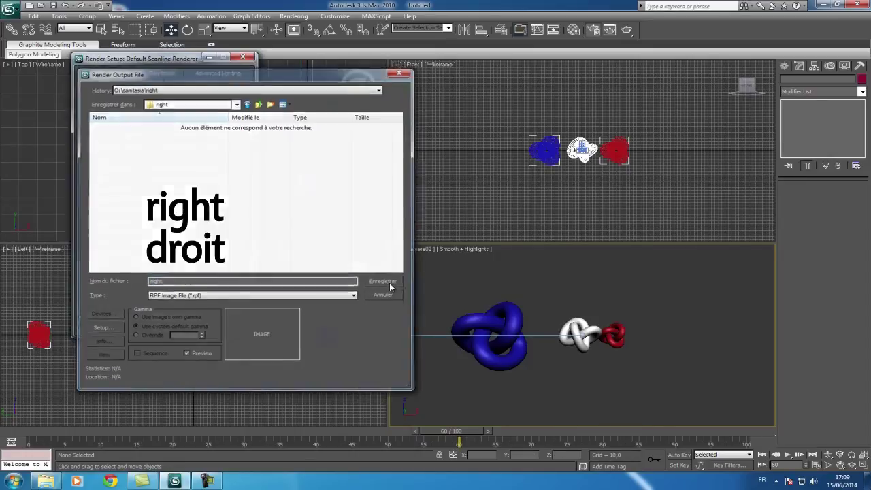
click(232, 322)
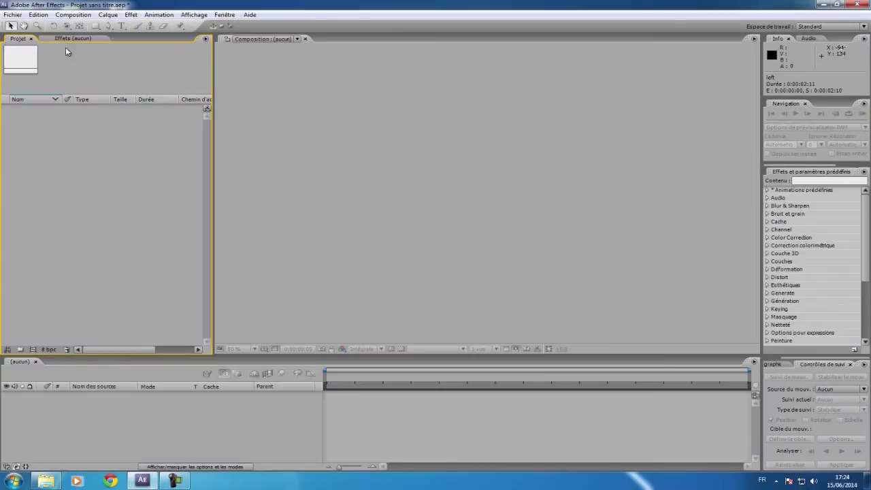
Import the left0000.rpf sequence as RLA/RPF footage, accepting its alpha interpretation
click(12, 14)
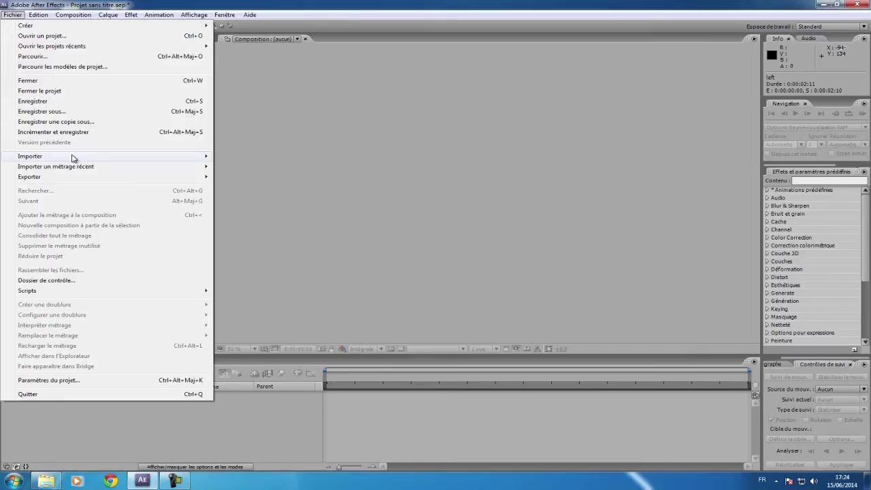
mouse_move(30, 155)
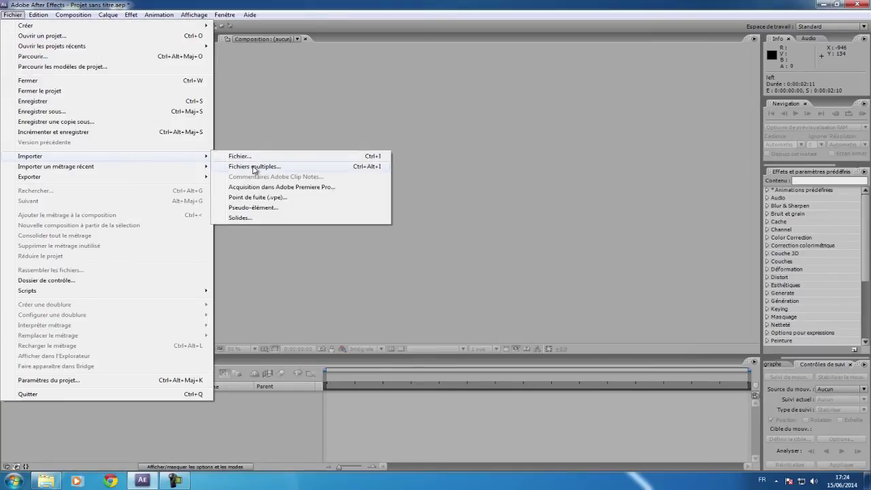
click(253, 166)
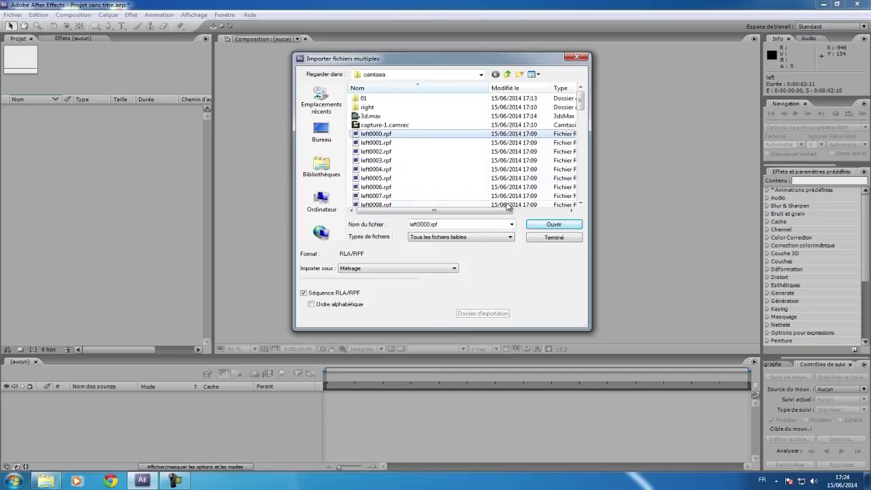
click(545, 225)
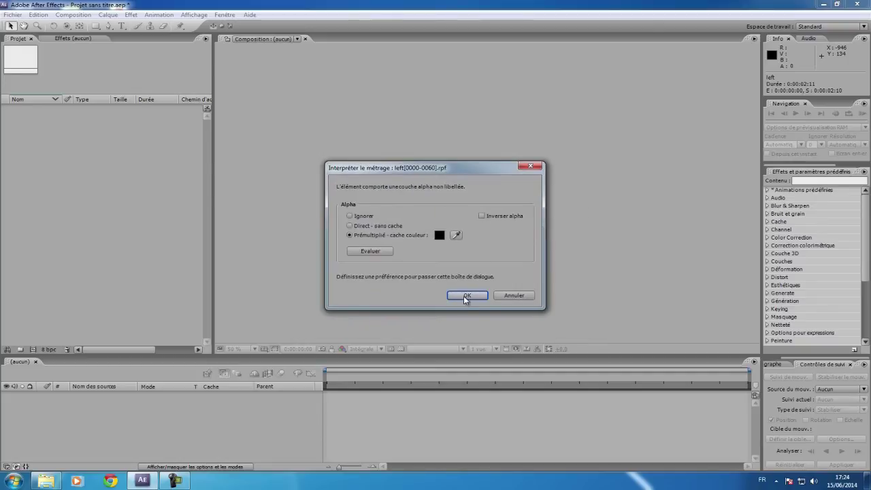
click(467, 300)
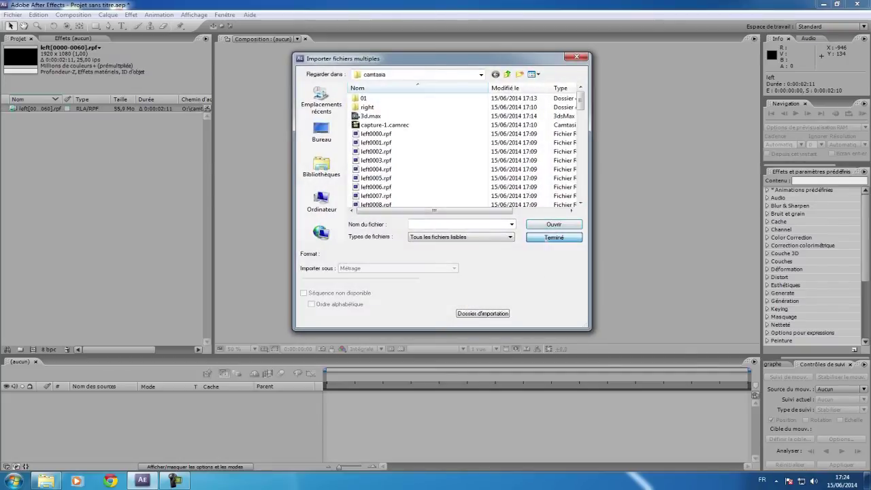
Import the right0000.rpf sequence from the right folder and finish importing
click(369, 109)
double_click(369, 107)
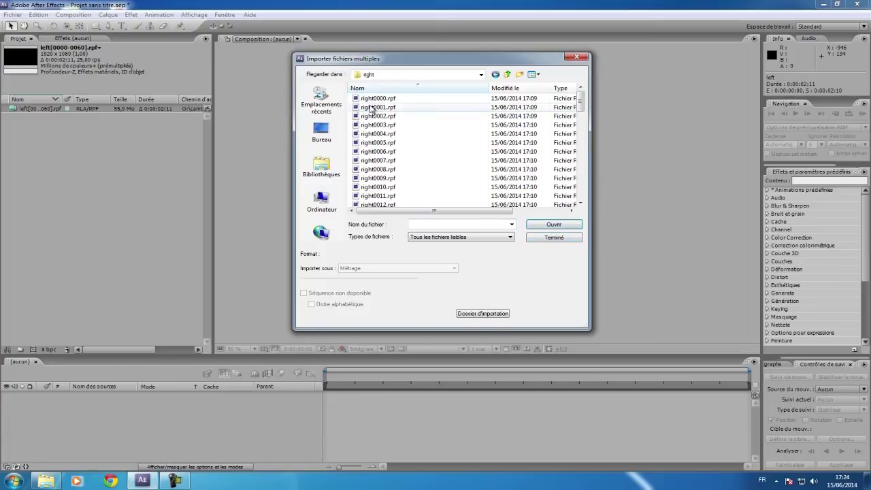
click(371, 99)
click(539, 226)
click(463, 294)
click(548, 240)
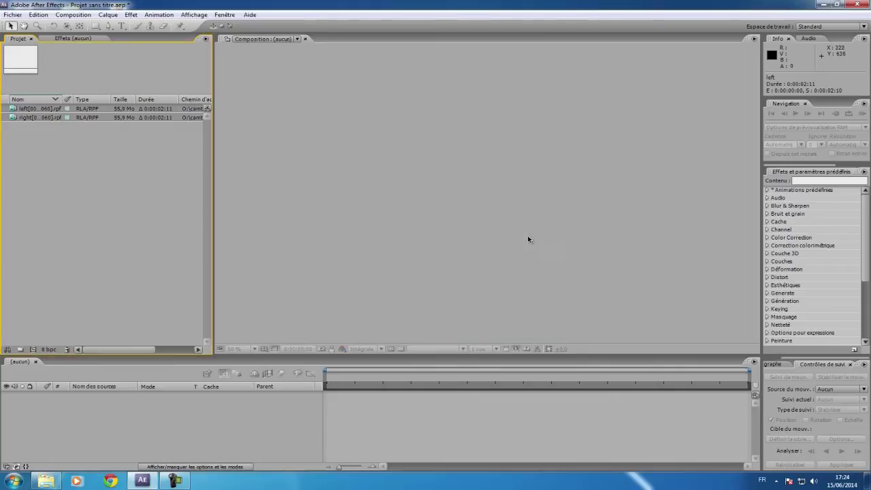
click(27, 136)
Create a left composition from the left footage and a right composition holding the right footage
drag(21, 112, 56, 429)
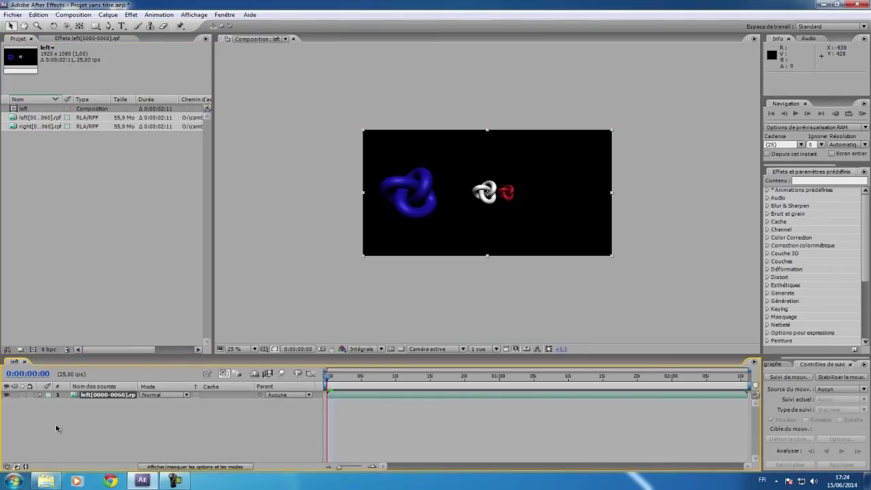
click(73, 15)
click(80, 23)
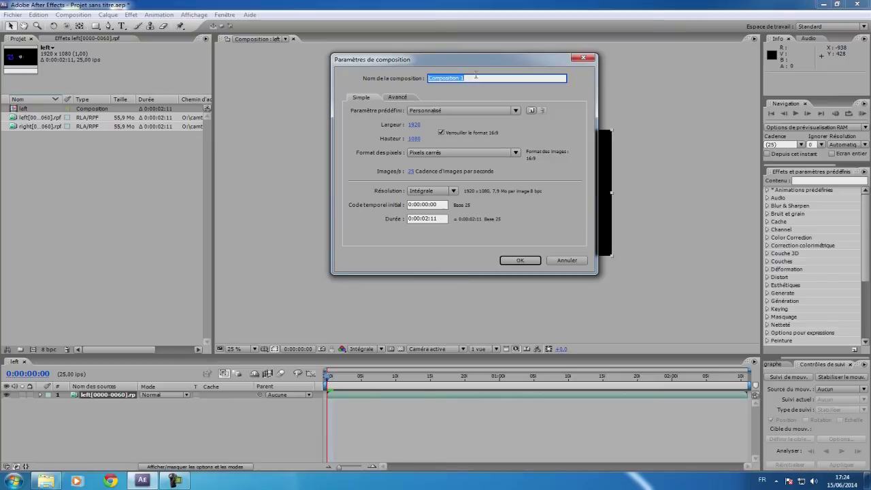
text(right)
click(507, 260)
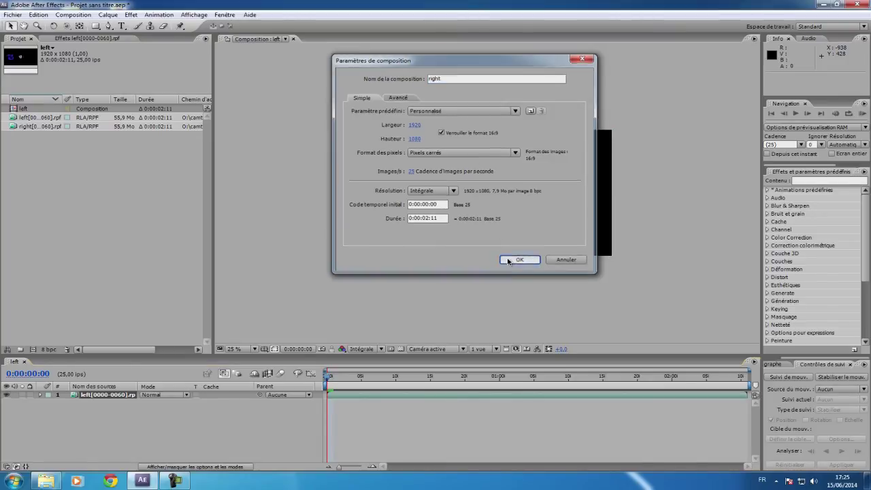
drag(20, 135, 73, 411)
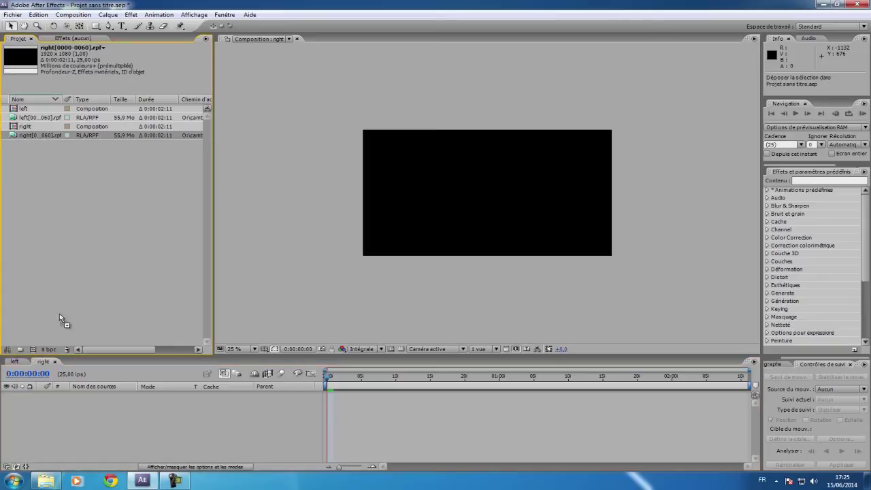
key(period)
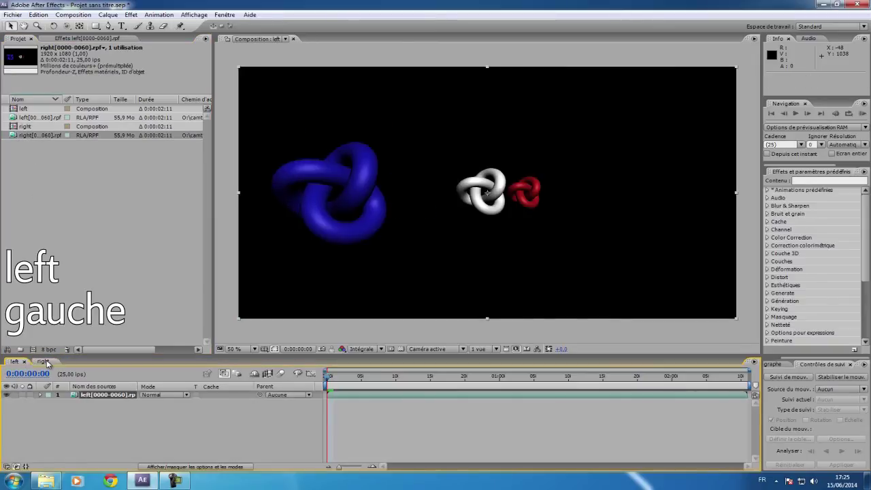
click(15, 362)
click(43, 362)
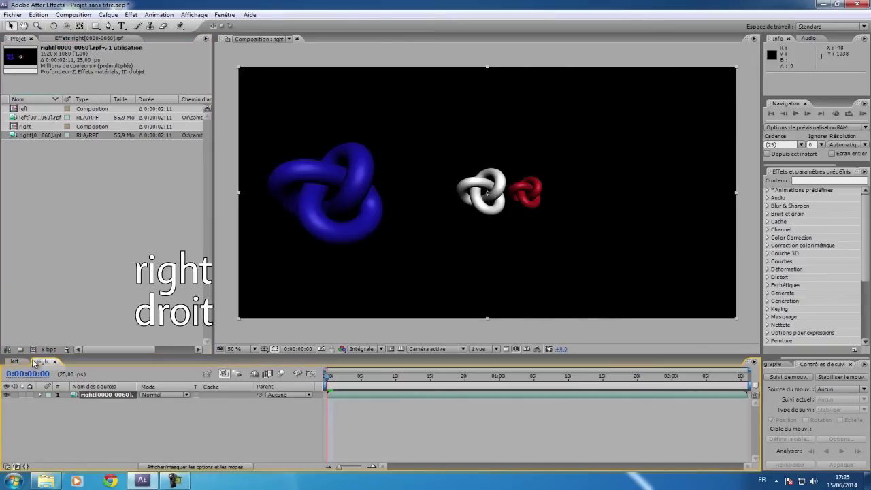
Create a new empty 1920×1080 composition named final
click(73, 14)
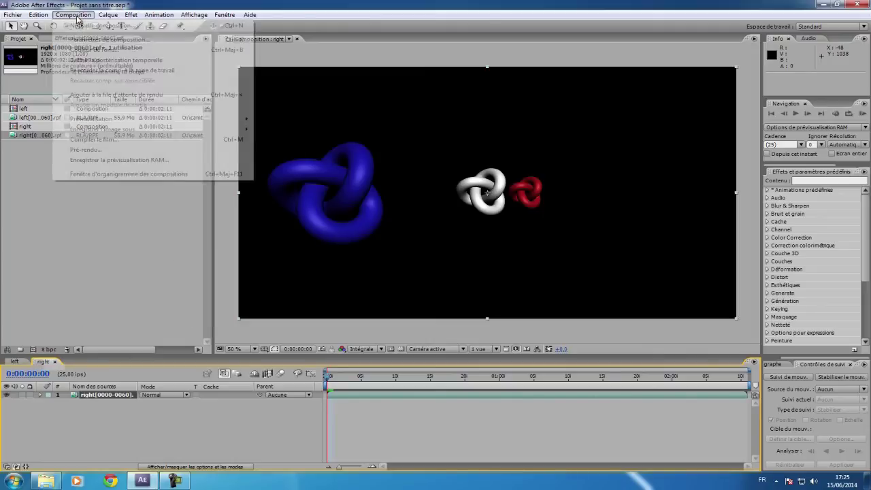
click(85, 25)
text(final)
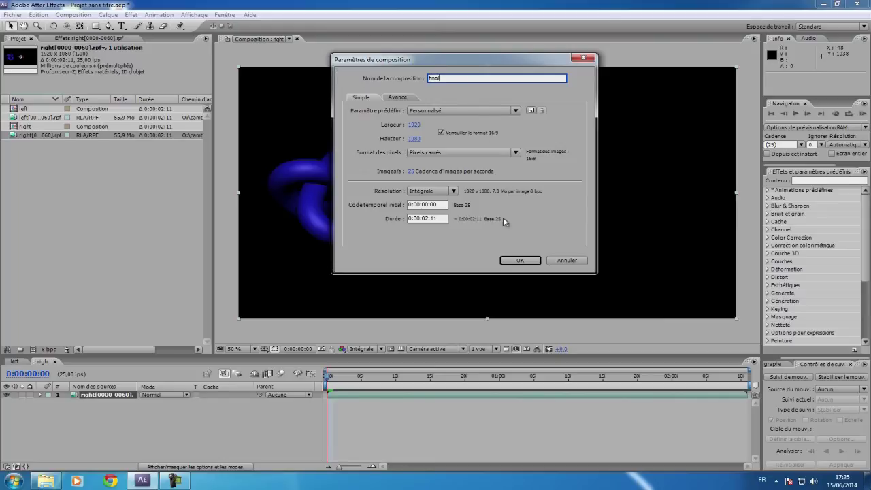
click(519, 262)
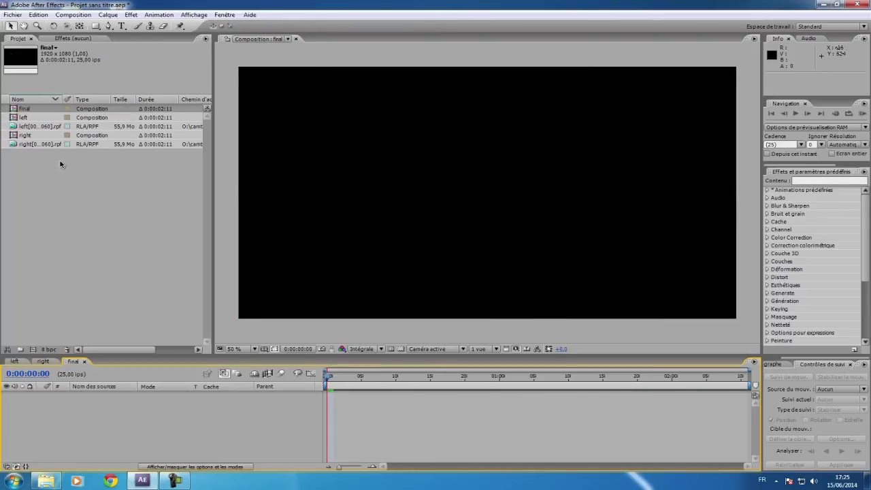
Add the left composition to final, scaling it to 50% width and sliding it left
drag(21, 119, 73, 426)
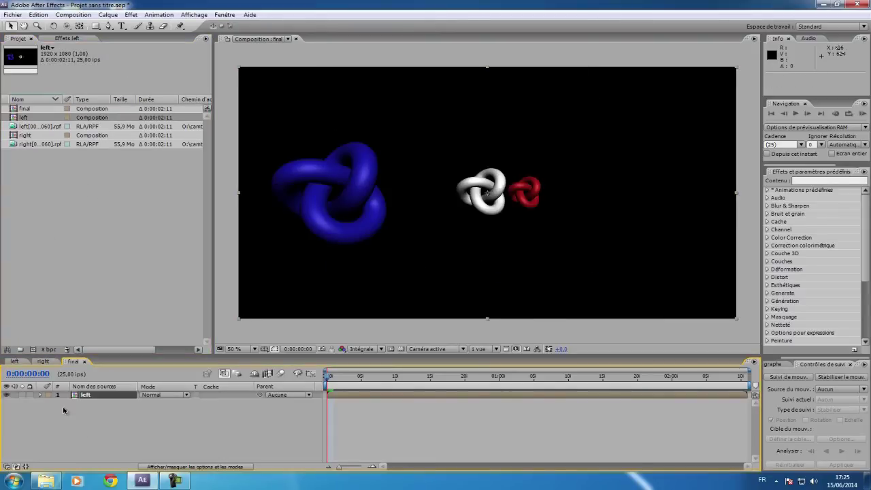
click(40, 395)
click(49, 402)
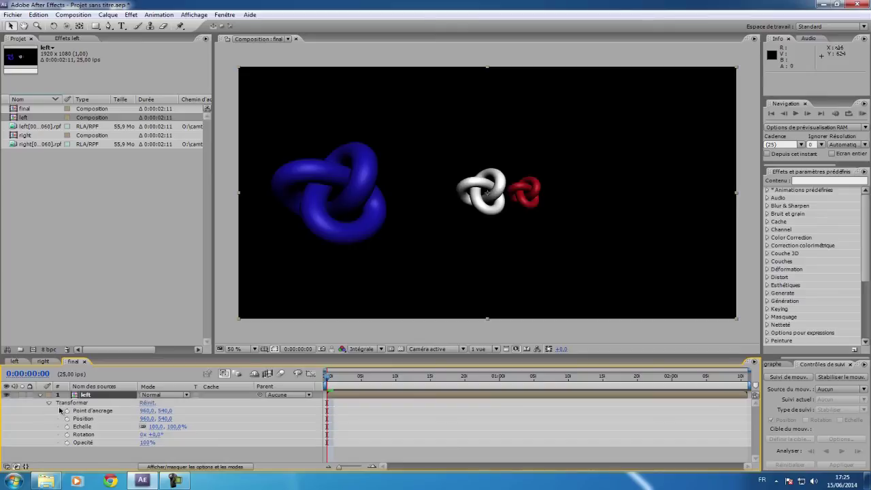
click(155, 426)
key(Return)
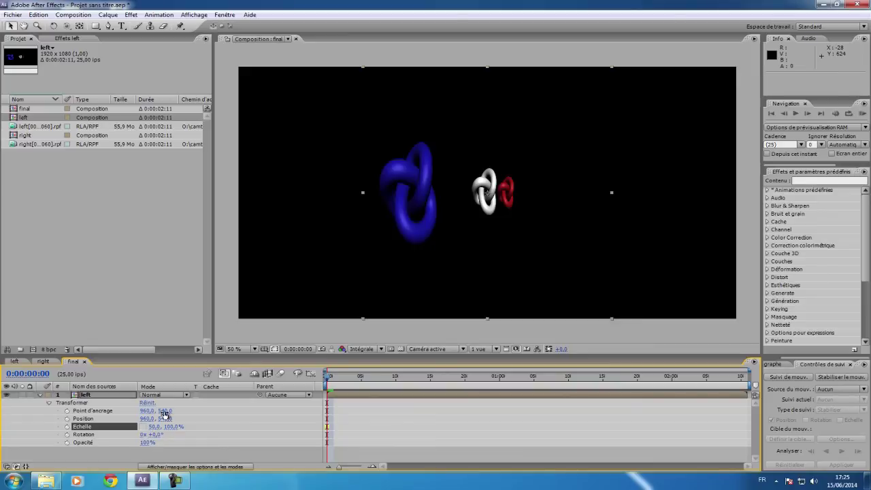
drag(145, 418, 41, 429)
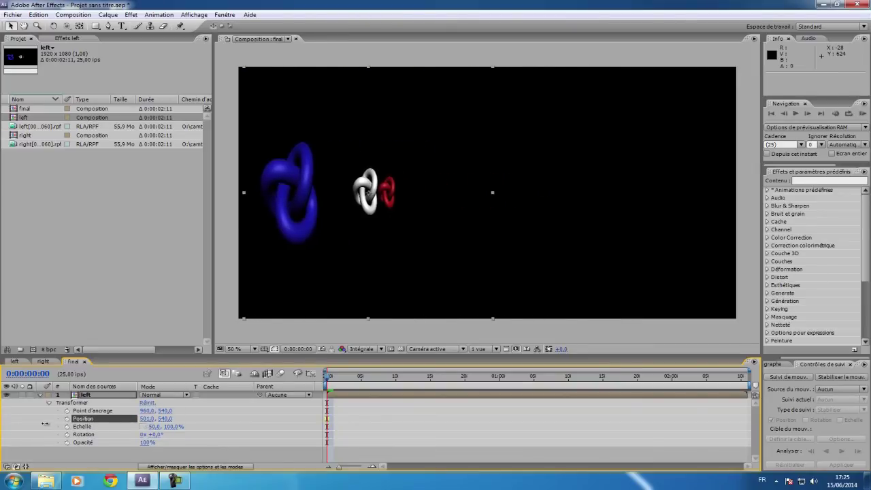
Fine-tune the left layer's Position X to 480 in a zoomed view, then collapse its properties
click(24, 26)
drag(237, 240, 321, 238)
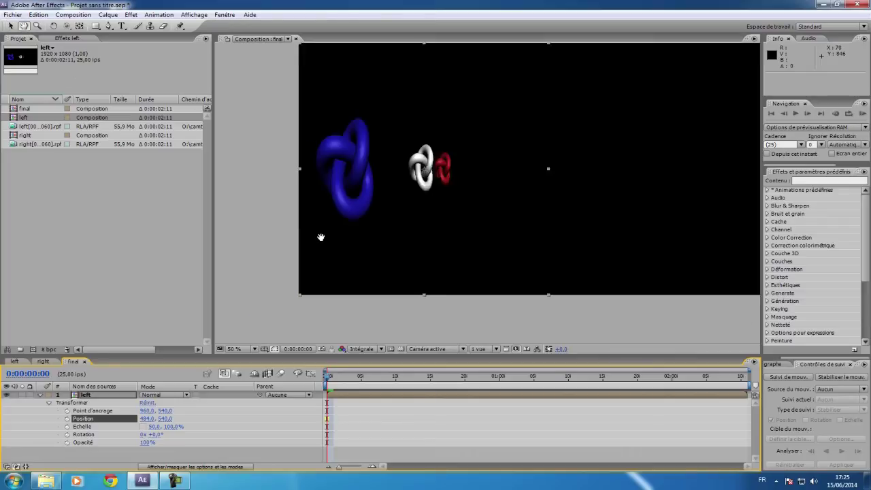
scroll(393, 233, up, 2)
scroll(395, 247, up, 2)
scroll(505, 254, up, 2)
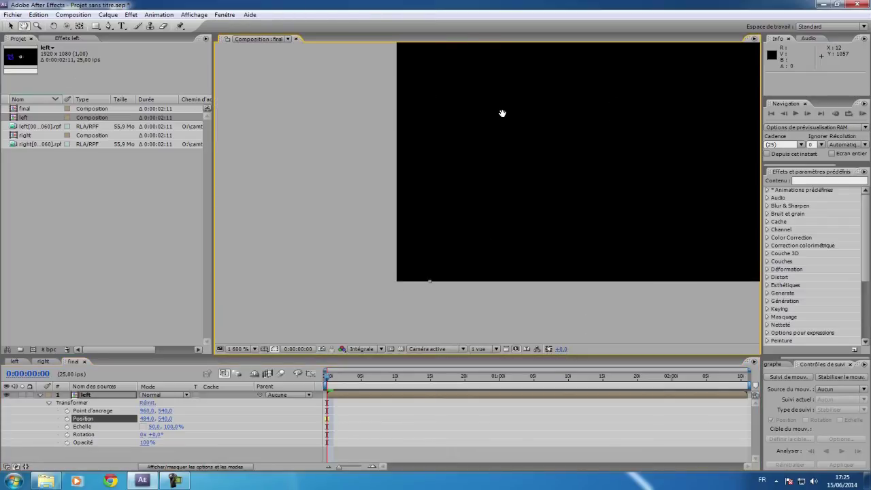
click(10, 26)
drag(147, 419, 133, 420)
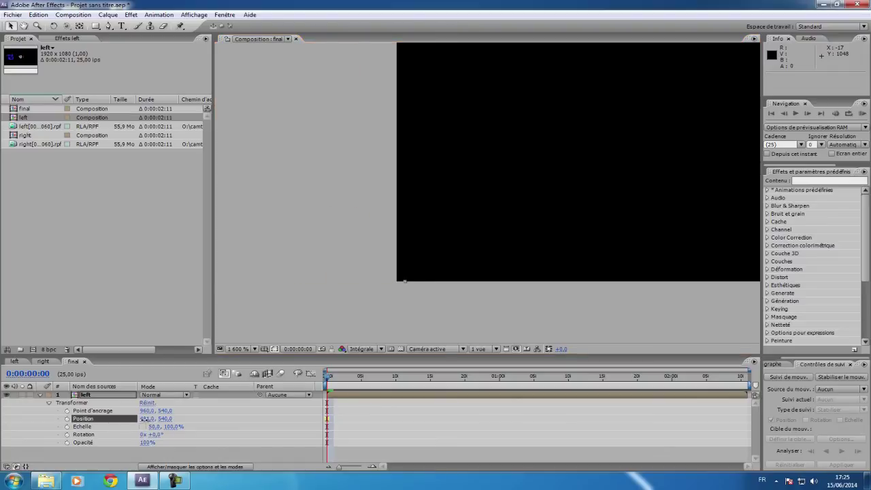
scroll(457, 266, down, 3)
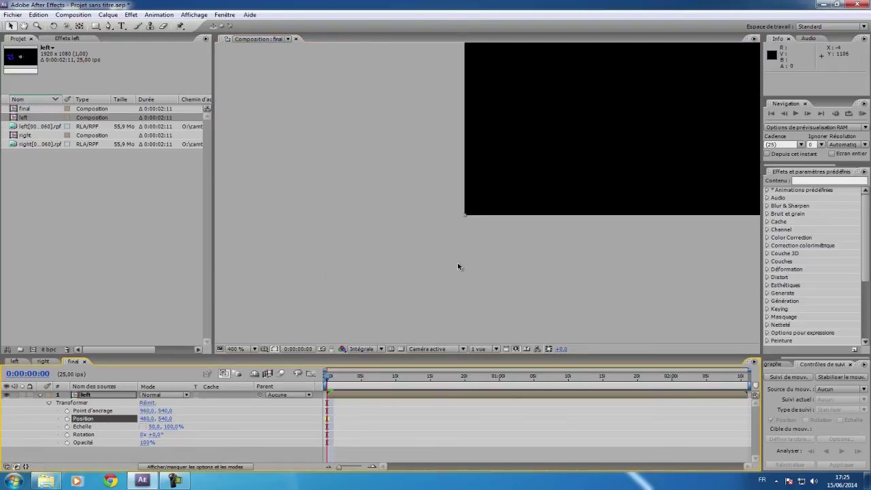
scroll(456, 266, down, 10)
double_click(24, 26)
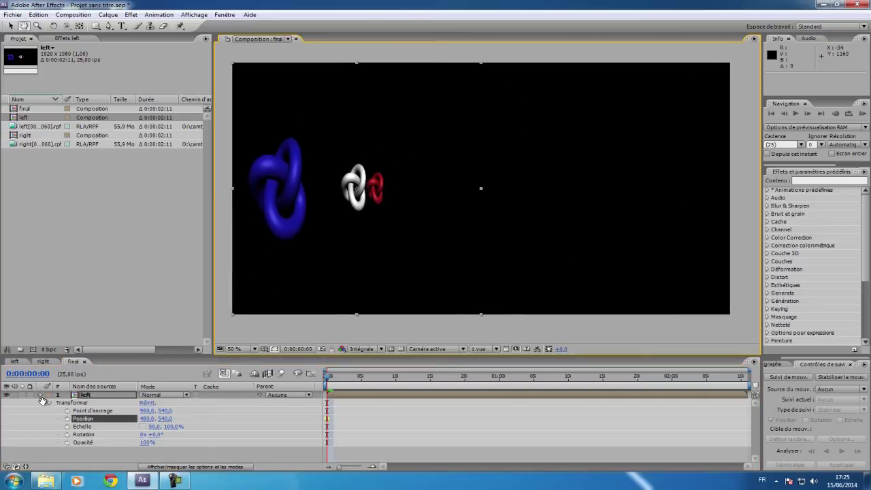
click(10, 26)
click(40, 396)
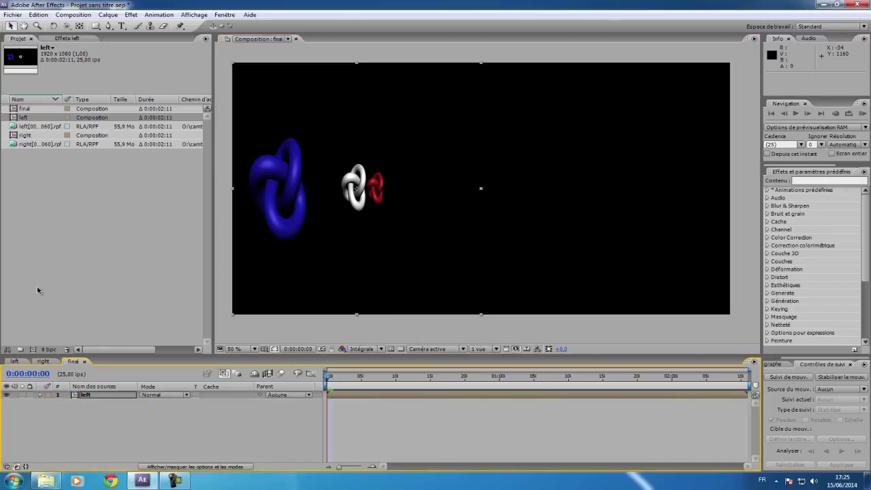
click(25, 136)
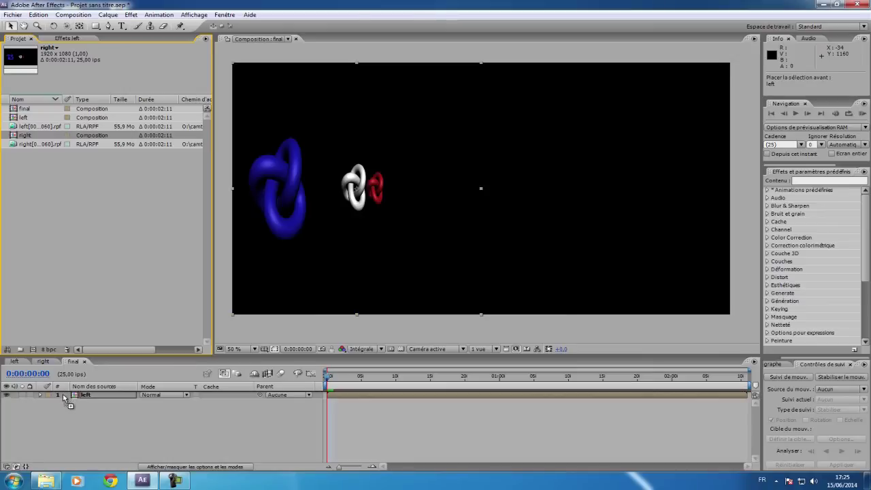
Add the right composition to final at 50% width, positioned at X 1432
drag(64, 395, 66, 402)
click(39, 396)
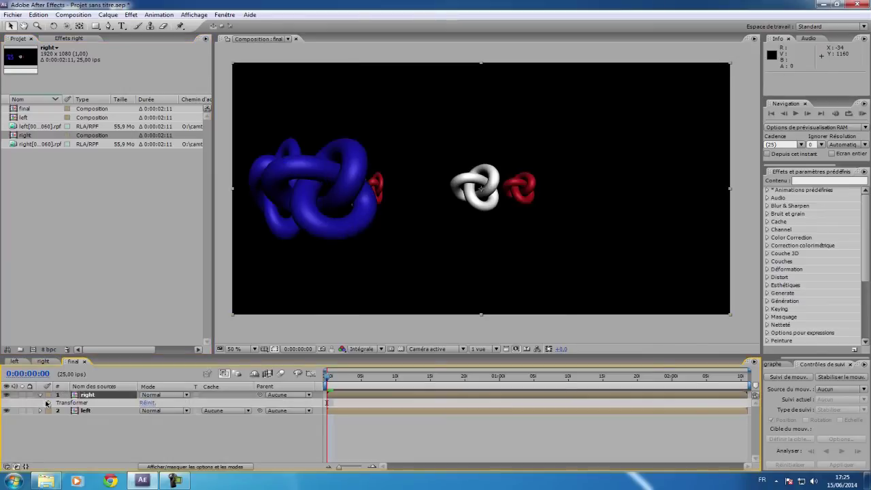
click(47, 403)
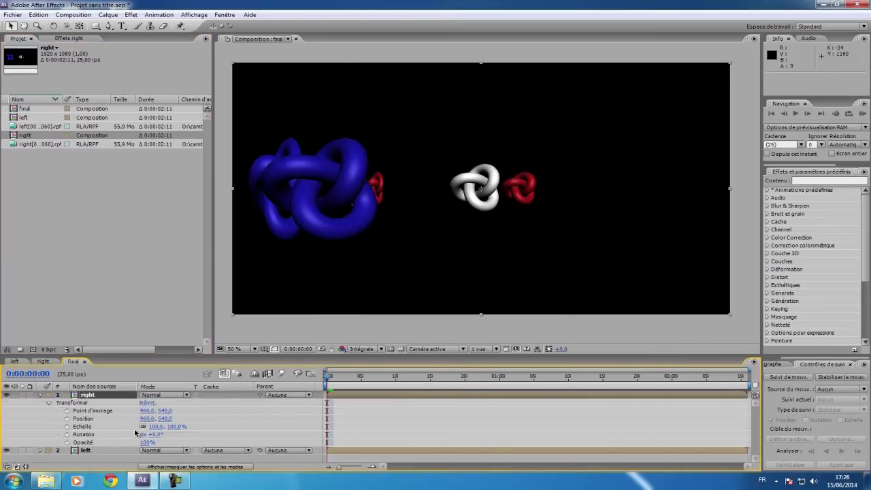
click(156, 426)
text(50)
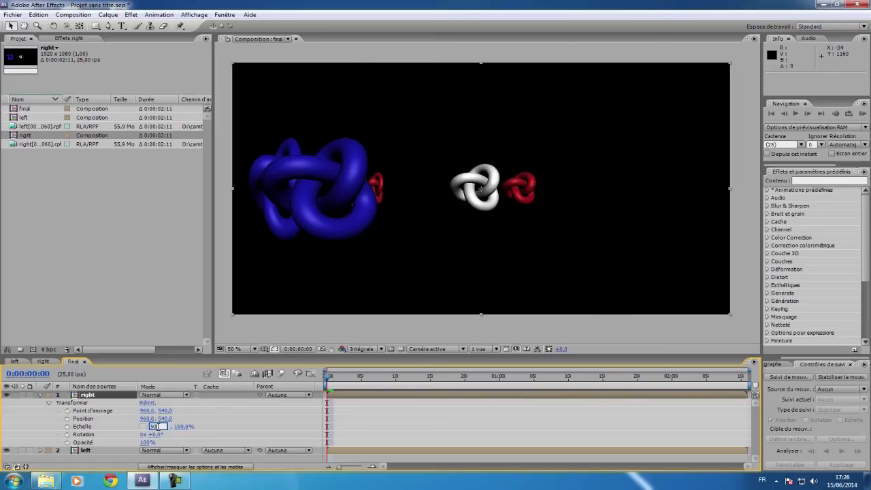
key(Return)
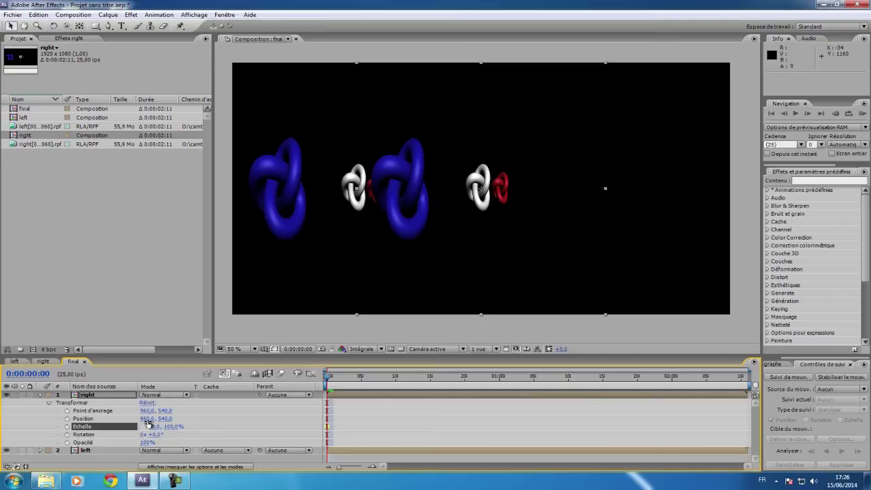
drag(147, 419, 340, 414)
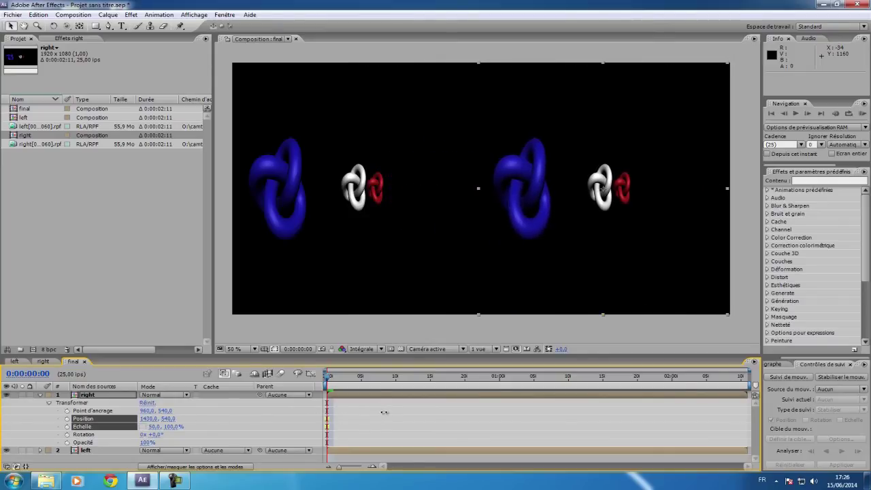
drag(340, 413, 380, 415)
Pan and zoom the viewer to 800% on the comp's bottom-right corner
click(24, 26)
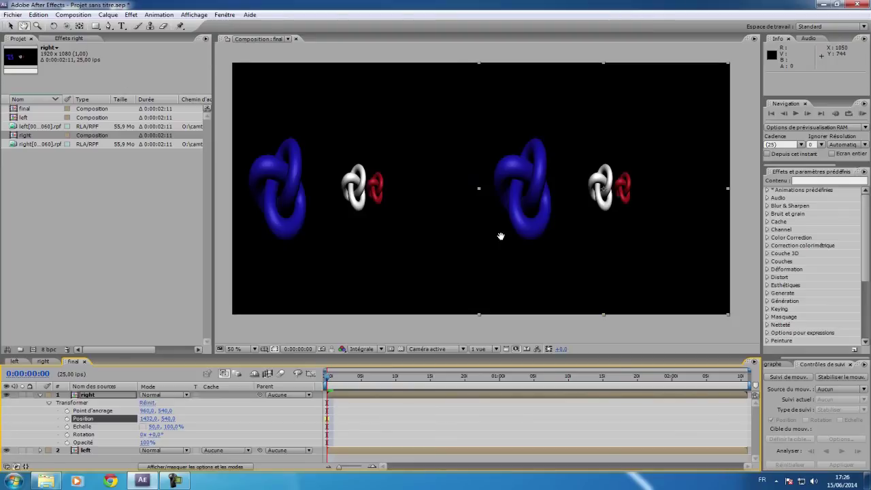
drag(529, 253, 360, 202)
scroll(578, 270, up, 4)
scroll(489, 162, down, 1)
scroll(518, 225, up, 1)
drag(544, 243, 495, 236)
Set the right layer's Position X to 1440, zoom back out, and collapse its Transform properties
click(10, 26)
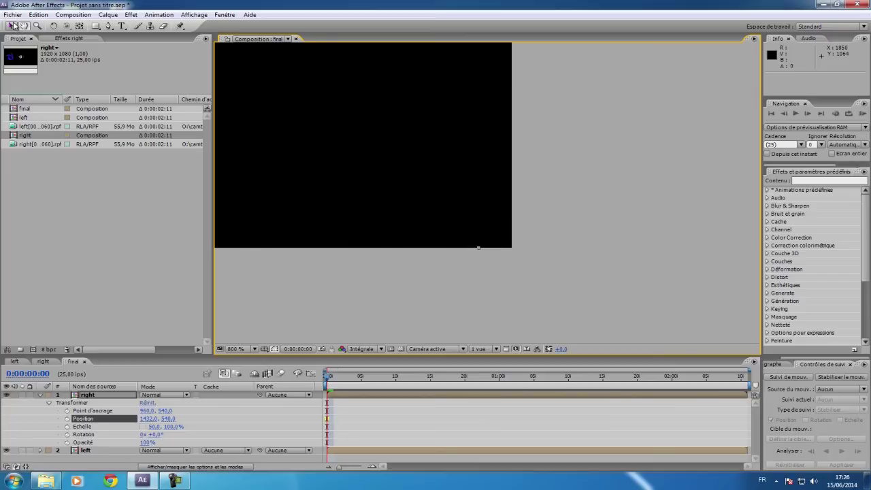
drag(148, 418, 152, 419)
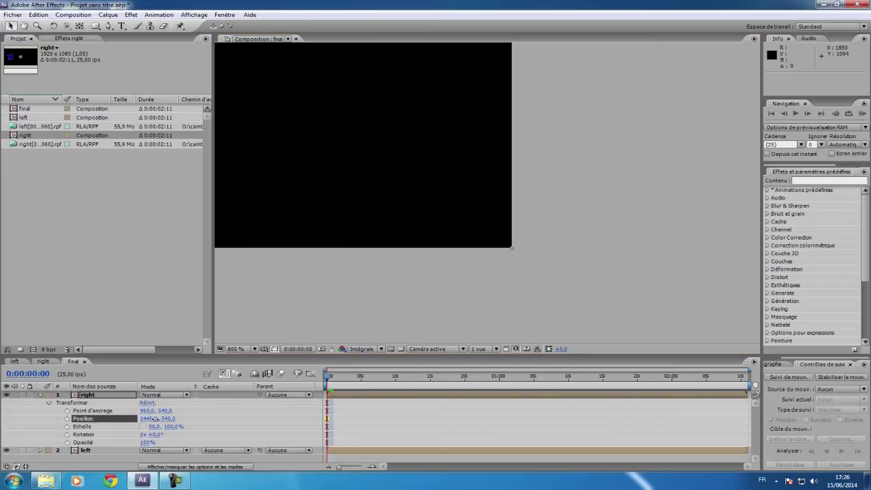
scroll(410, 271, down, 10)
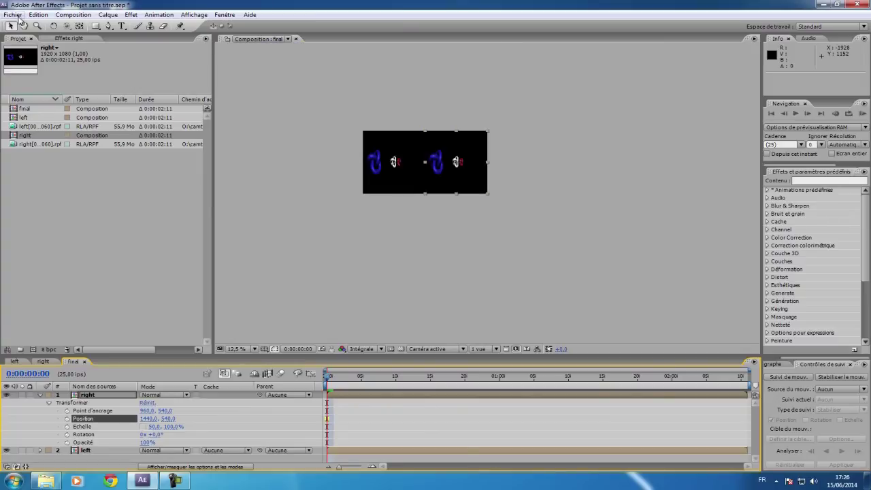
scroll(463, 218, up, 4)
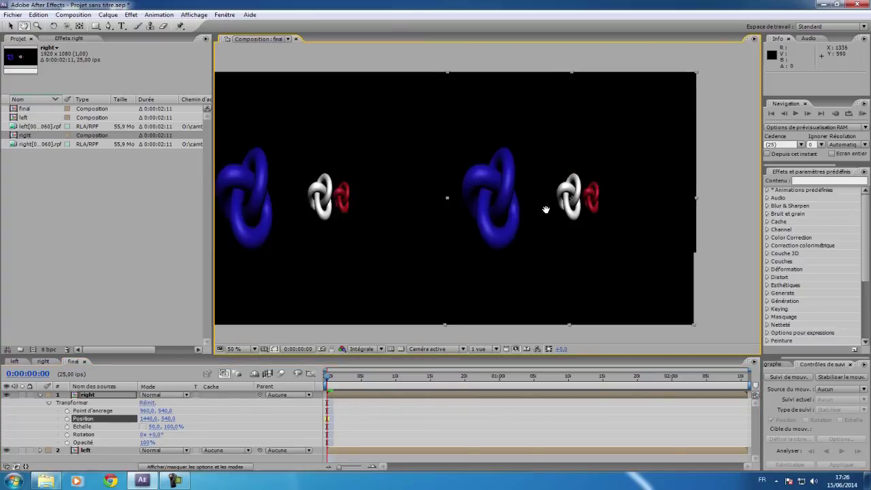
drag(546, 209, 582, 199)
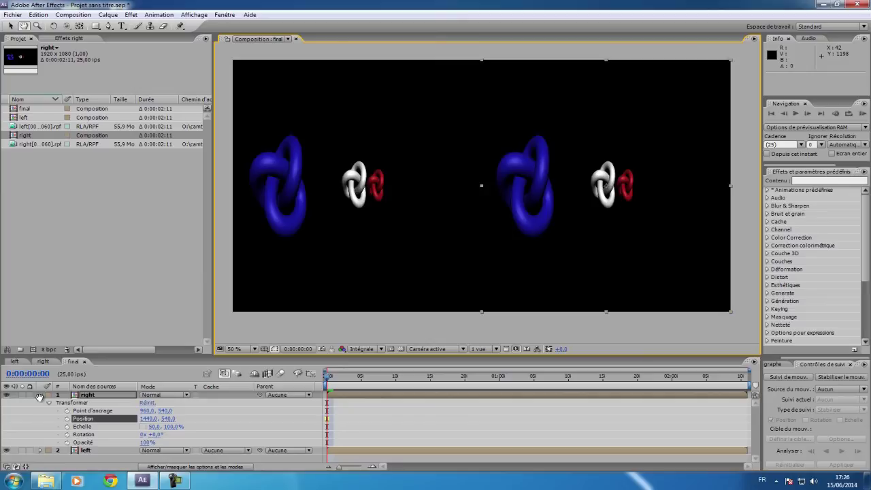
click(10, 26)
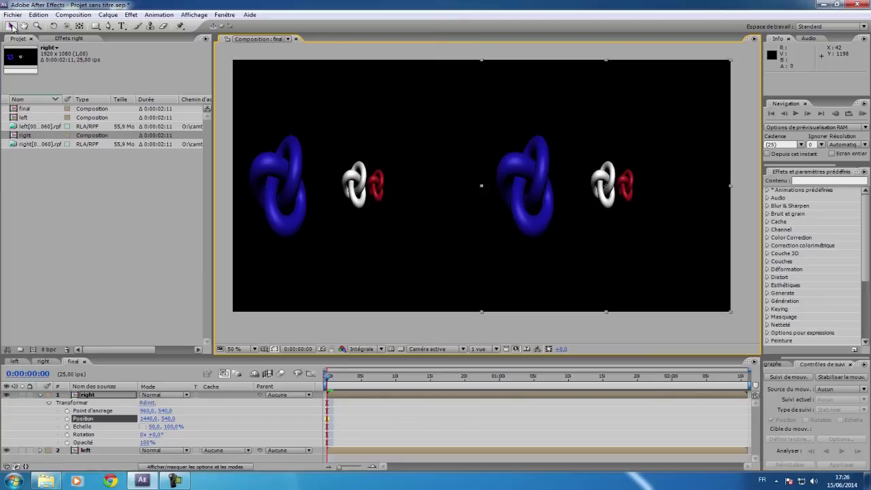
click(40, 396)
click(371, 430)
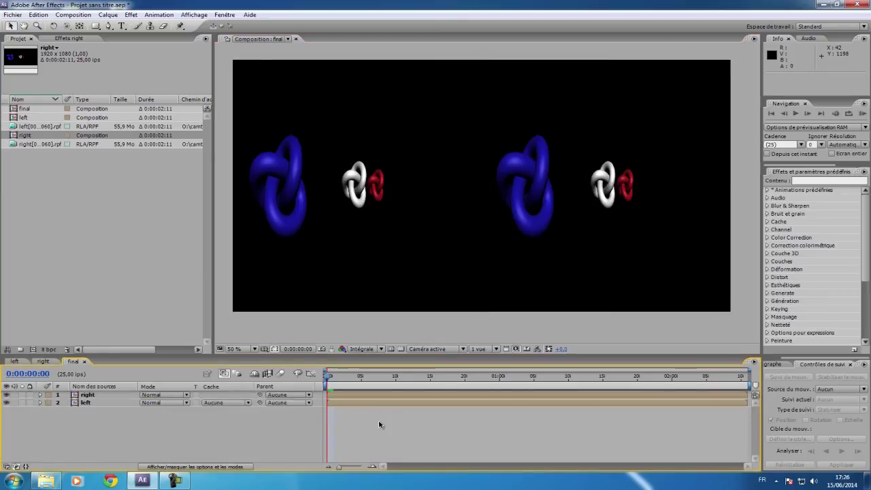
Preview the side-by-side comp and change the final composition's duration to 0:00:10:00
key(space)
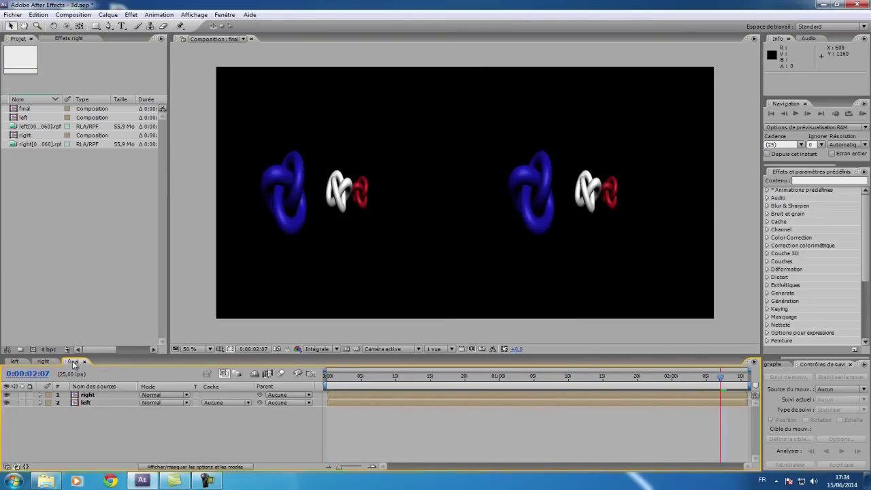
right_click(74, 363)
click(124, 243)
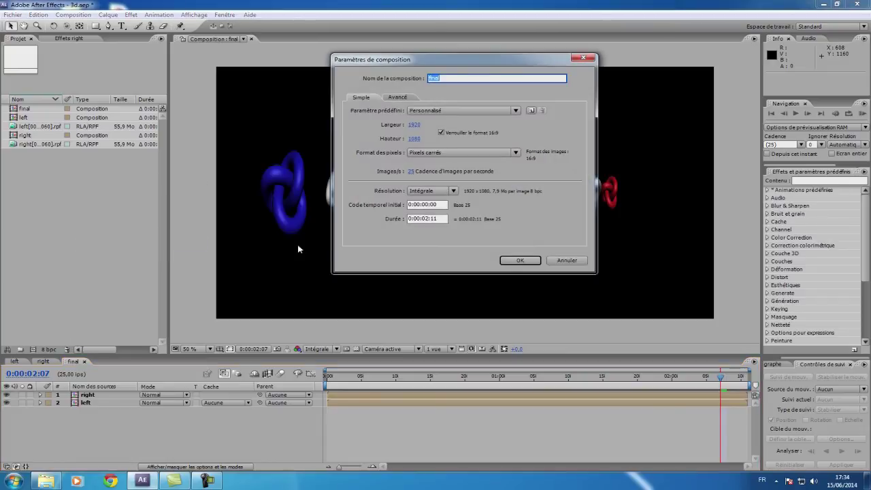
click(434, 219)
text(1000)
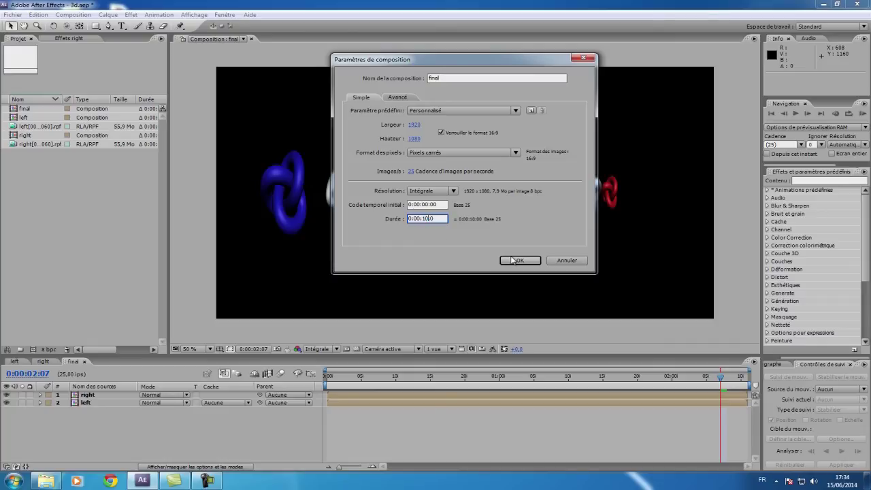
click(520, 260)
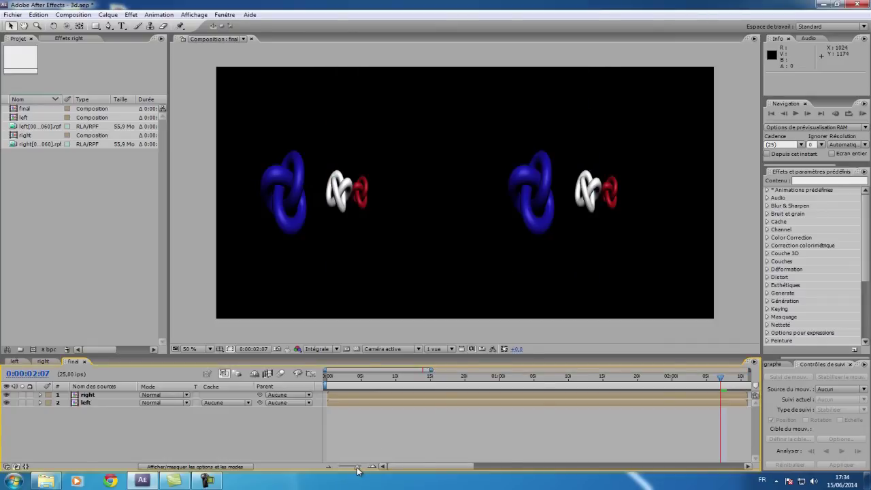
Copy and paste the right and left layers, aligning the copies to start at 02:11
drag(357, 466, 339, 467)
ctrl+click(373, 395)
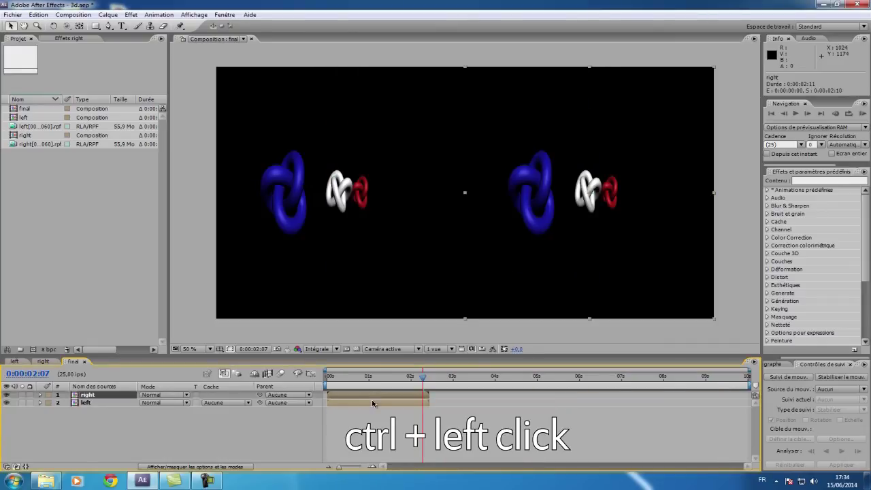
ctrl+click(371, 402)
key(ctrl+c)
key(ctrl+v)
drag(370, 403, 471, 393)
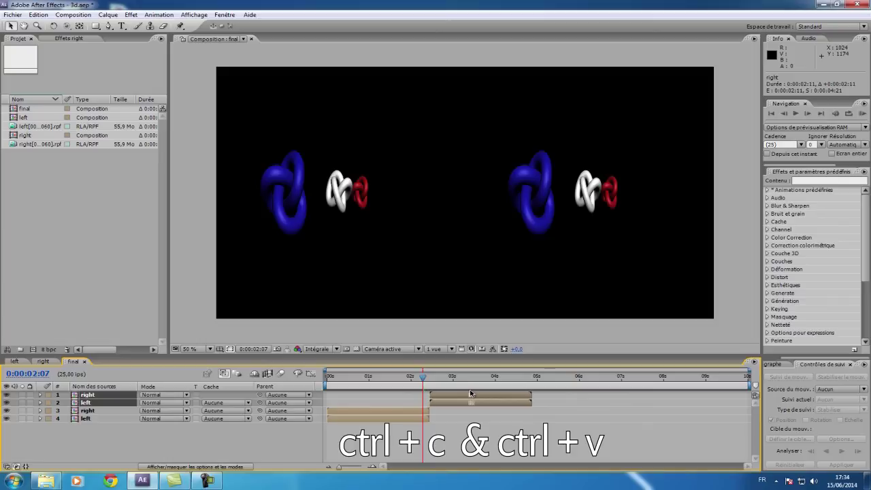
click(428, 384)
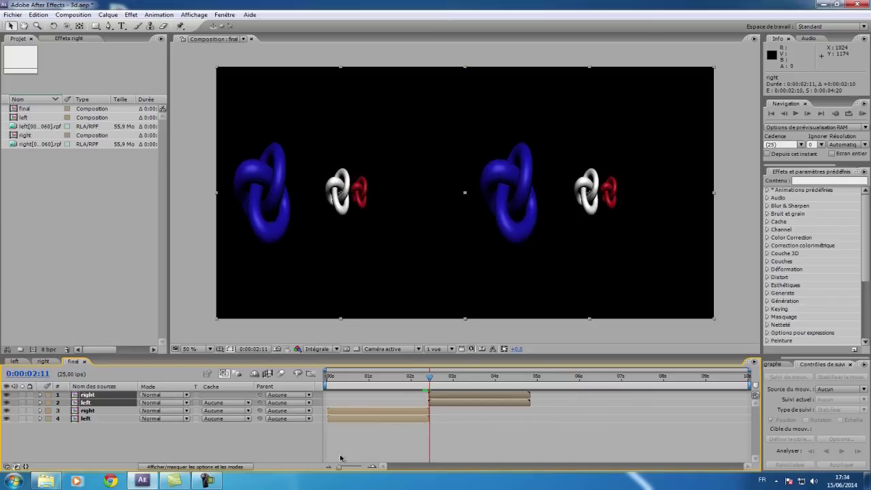
drag(340, 467, 395, 472)
drag(522, 398, 547, 398)
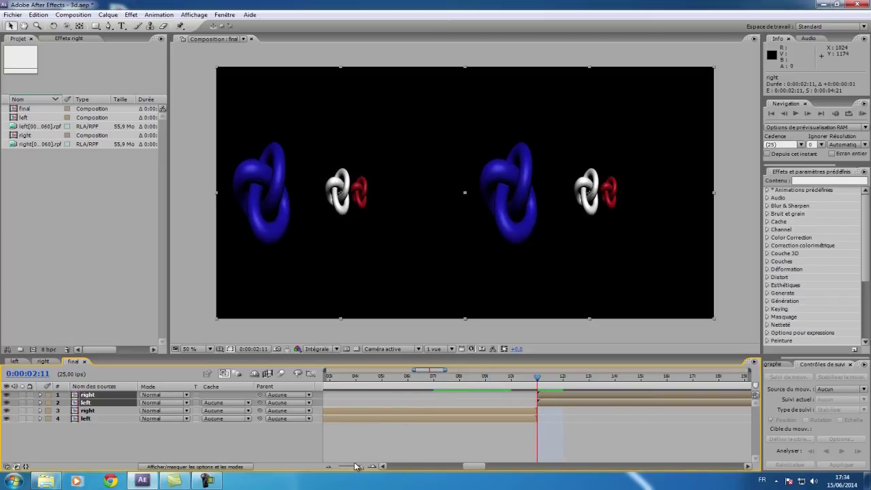
drag(361, 468, 345, 471)
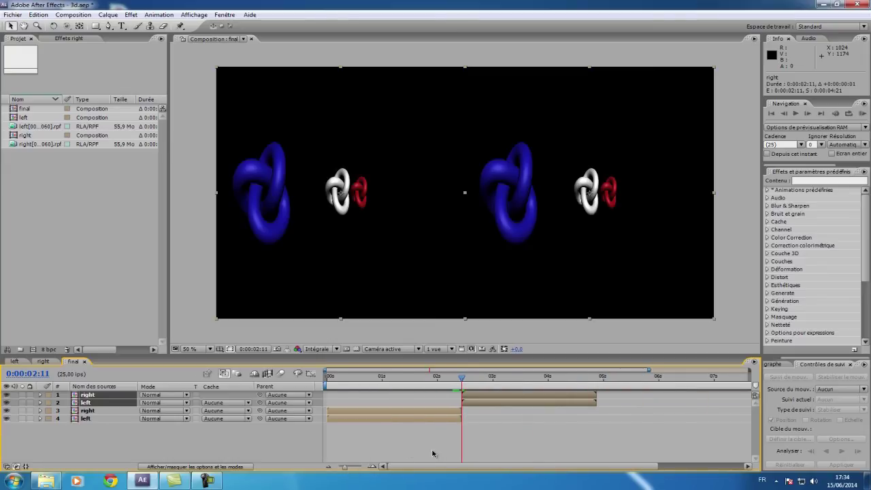
Duplicate the top layer pair and align it to start at 04:22
key(ctrl+d)
drag(497, 398, 629, 396)
click(598, 378)
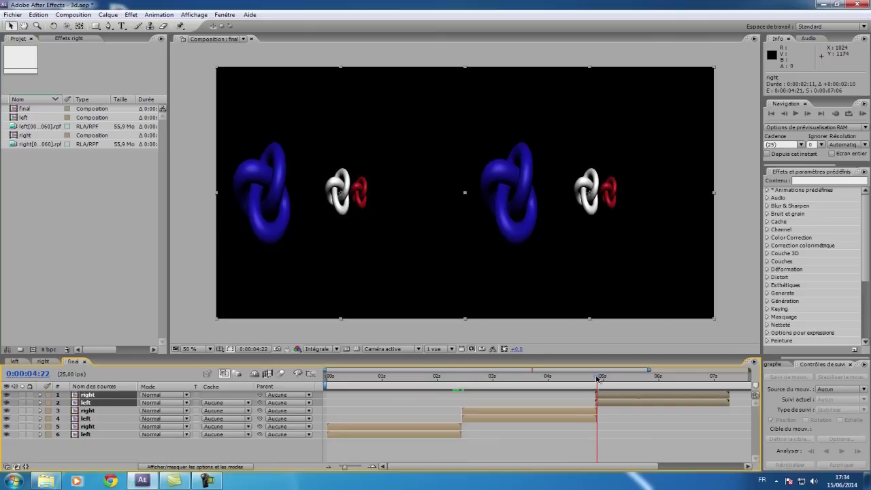
drag(347, 470, 366, 469)
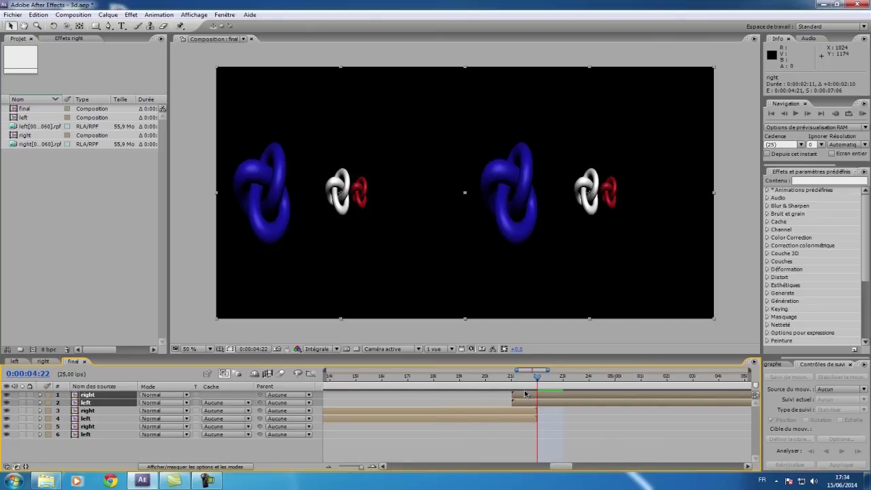
drag(524, 394, 551, 395)
drag(359, 468, 345, 468)
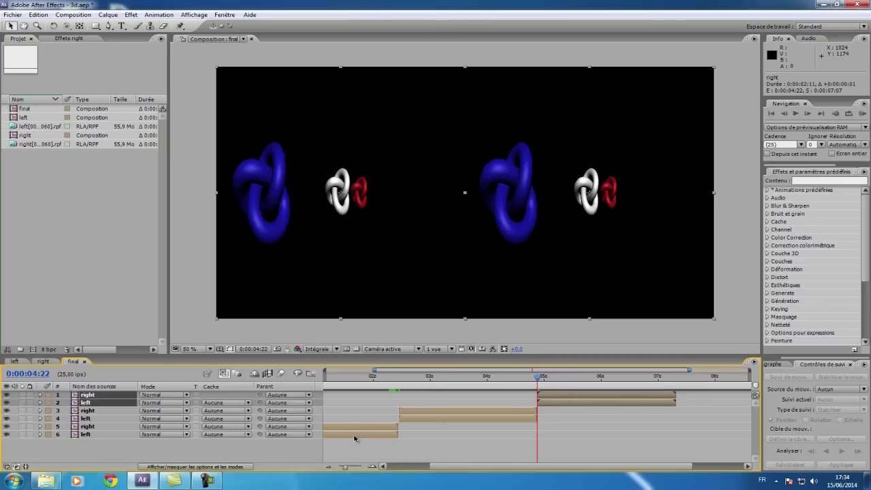
Copy and paste all six layers, offsetting the copies to start at 07:07
key(ctrl+a)
key(ctrl+c)
key(ctrl+v)
drag(352, 469, 338, 468)
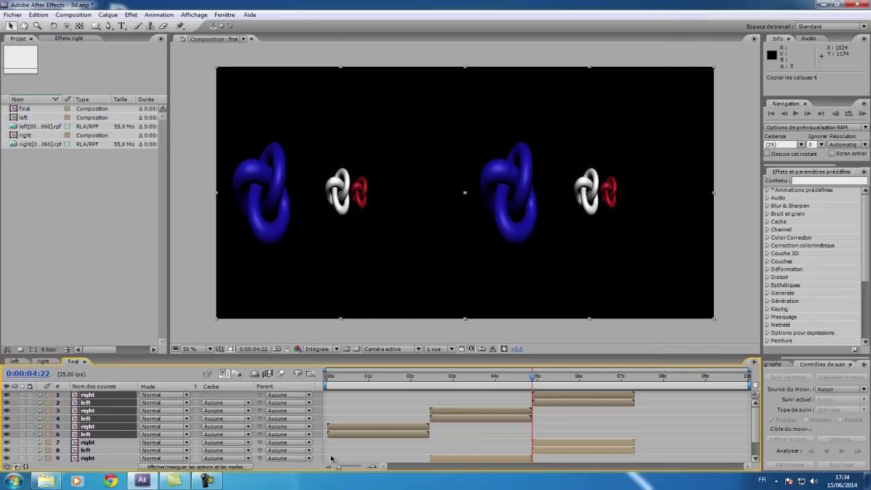
drag(339, 428, 644, 427)
click(634, 379)
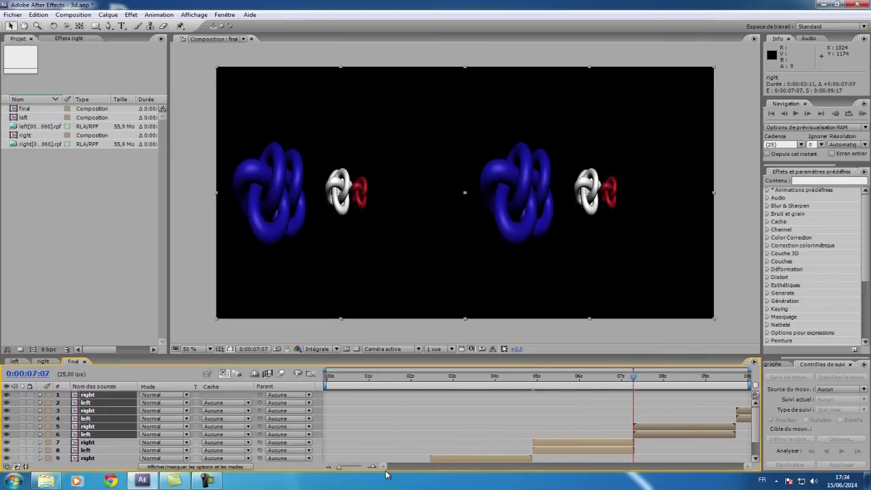
drag(340, 467, 360, 468)
drag(561, 432, 579, 432)
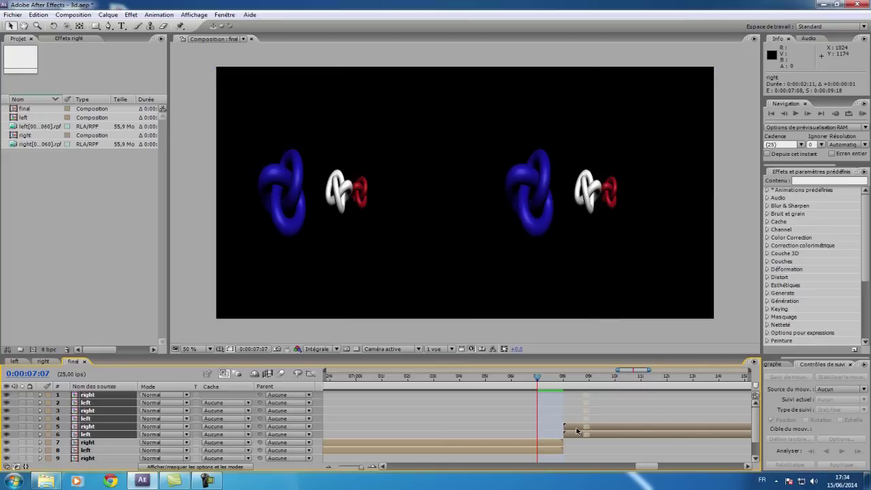
drag(360, 468, 331, 470)
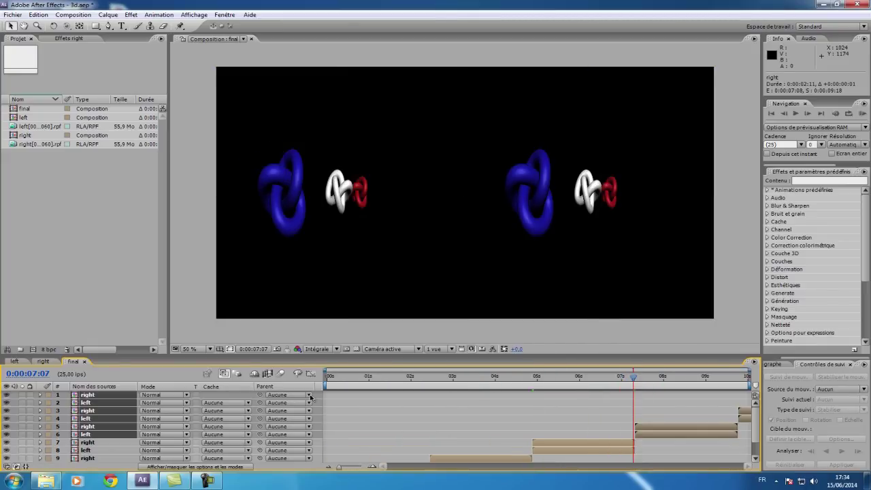
Set the final composition's duration to 0:00:20:00 and end the work area near 14 seconds
right_click(75, 362)
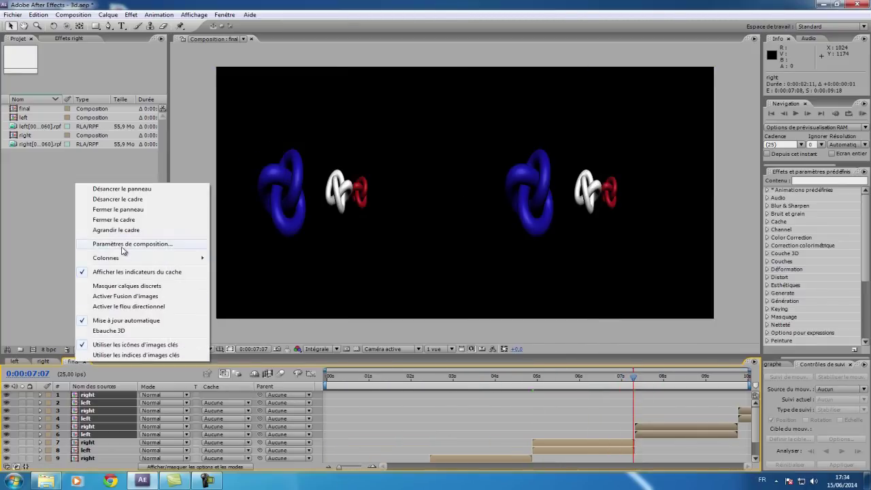
click(124, 245)
click(427, 219)
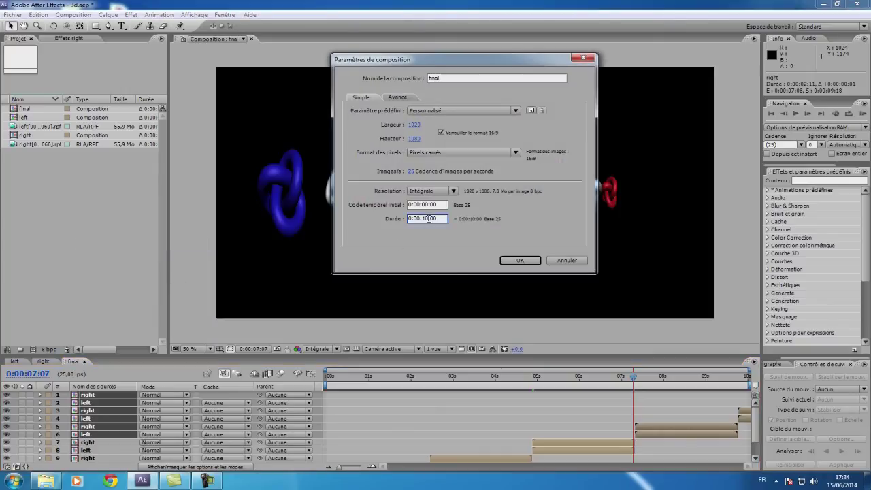
click(517, 260)
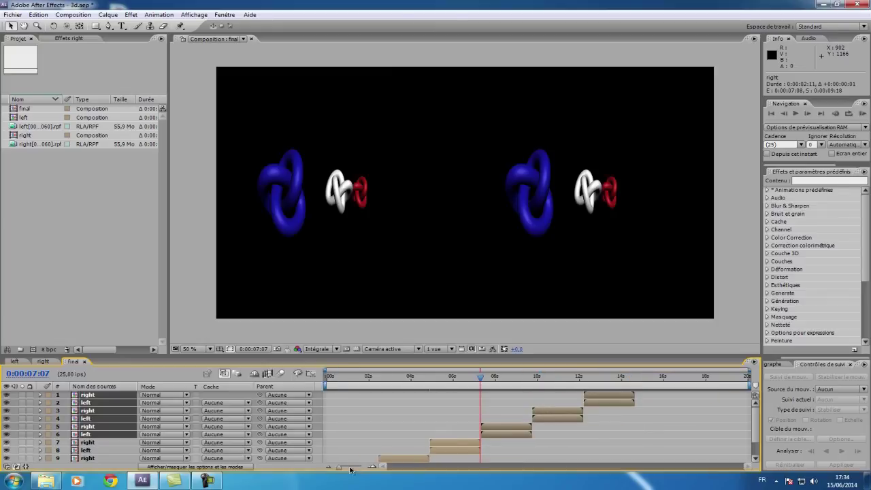
drag(749, 386, 635, 386)
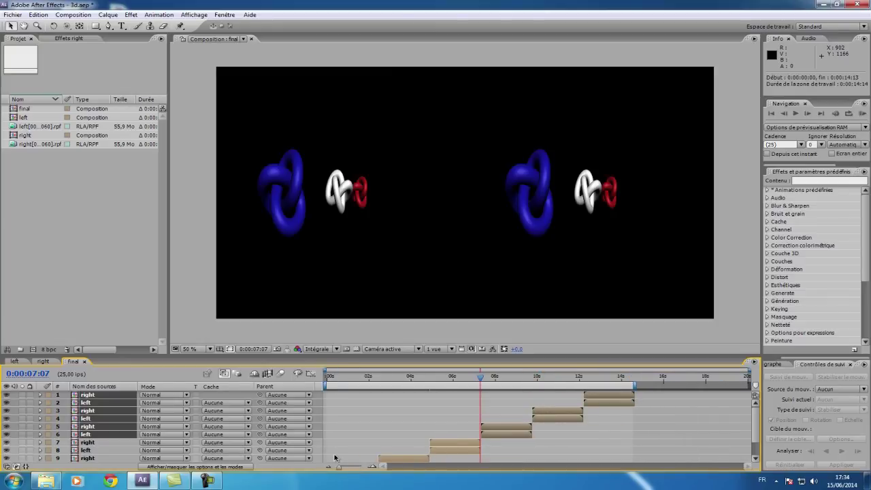
click(73, 14)
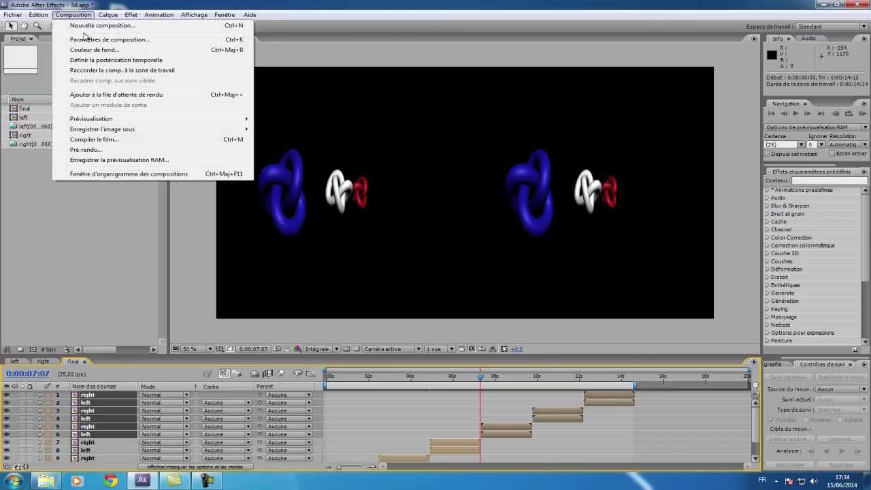
Queue the final comp via Compiler le film and render it to final.avi, 0:00:00:00–0:00:14:13
click(89, 139)
drag(261, 143, 457, 141)
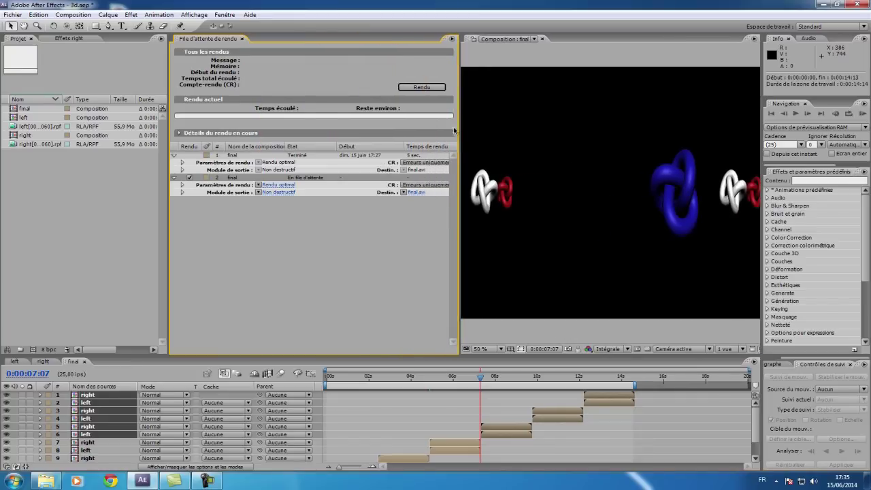
scroll(507, 124, down, 2)
click(427, 88)
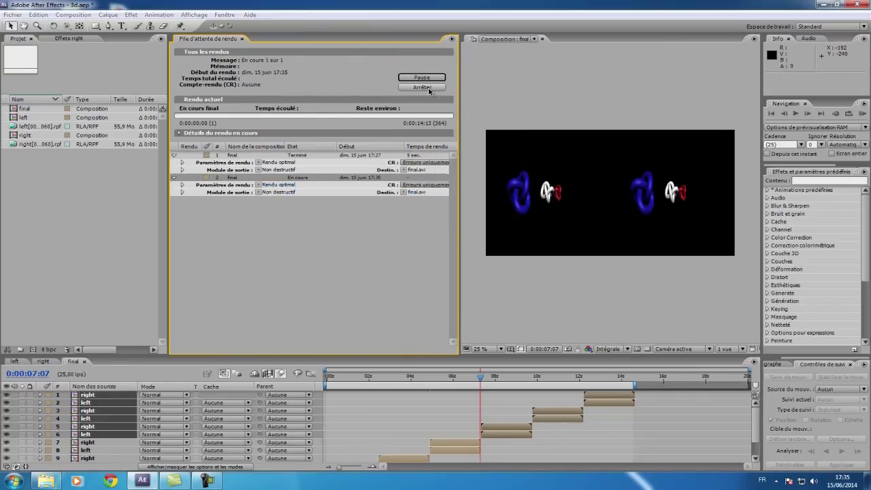